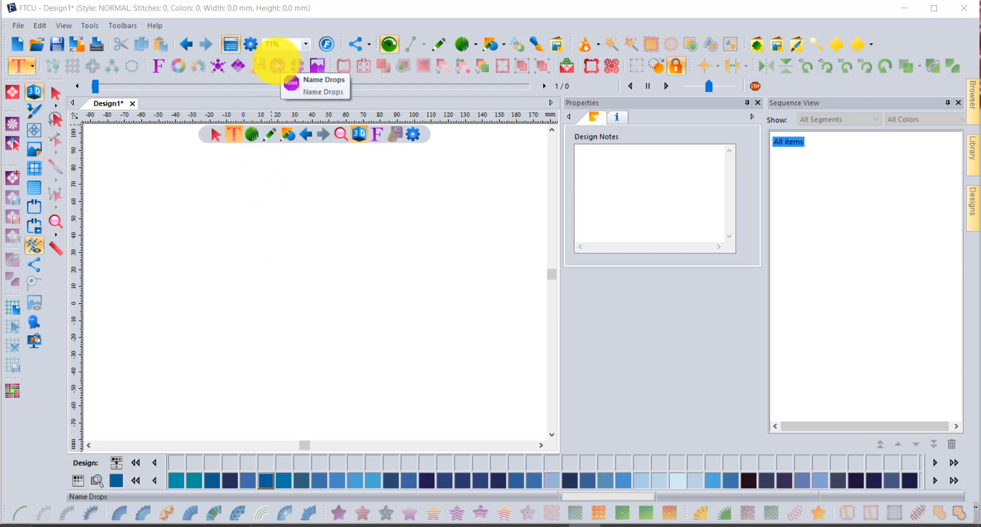
# Place an embroidery text object in the upper part of the design and replace its default wording with a first name.
pyautogui.click(278, 65)
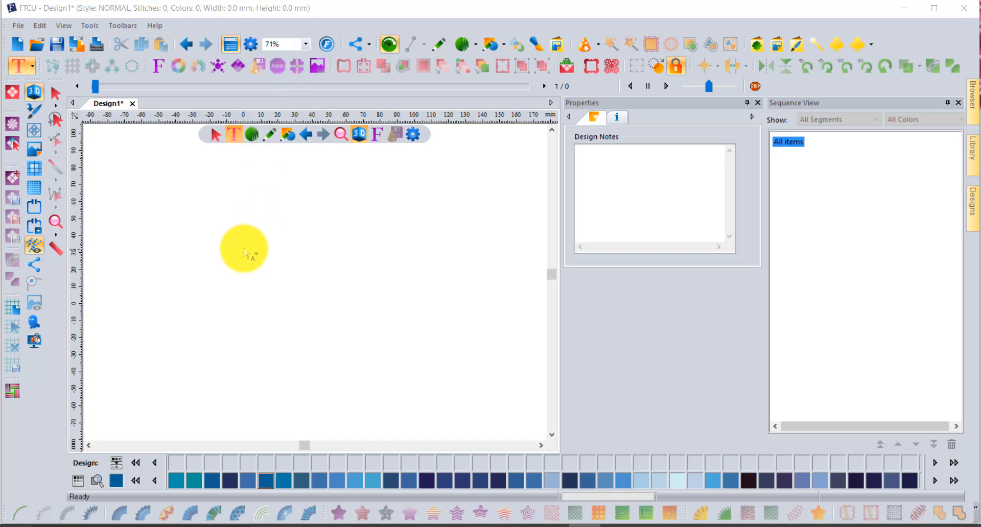
pyautogui.click(21, 67)
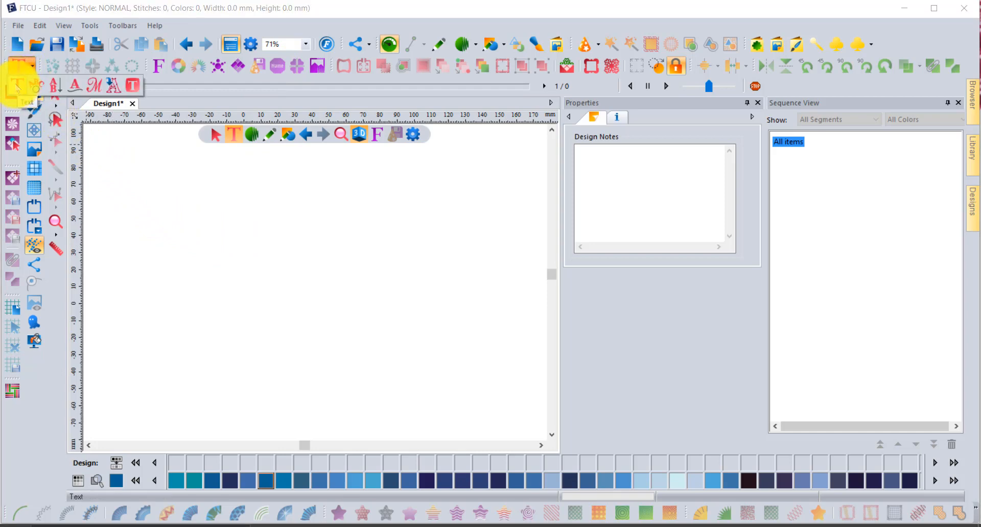
pyautogui.click(16, 87)
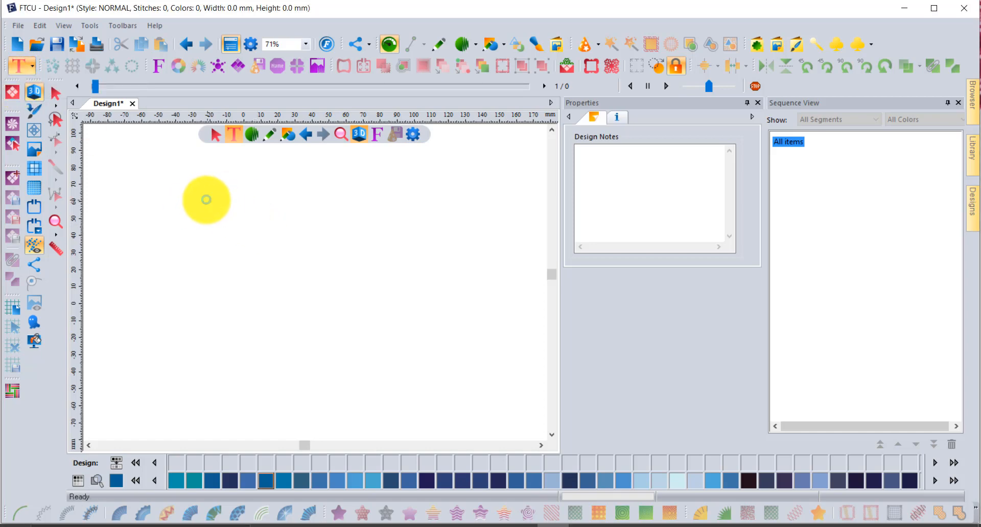
pyautogui.click(206, 199)
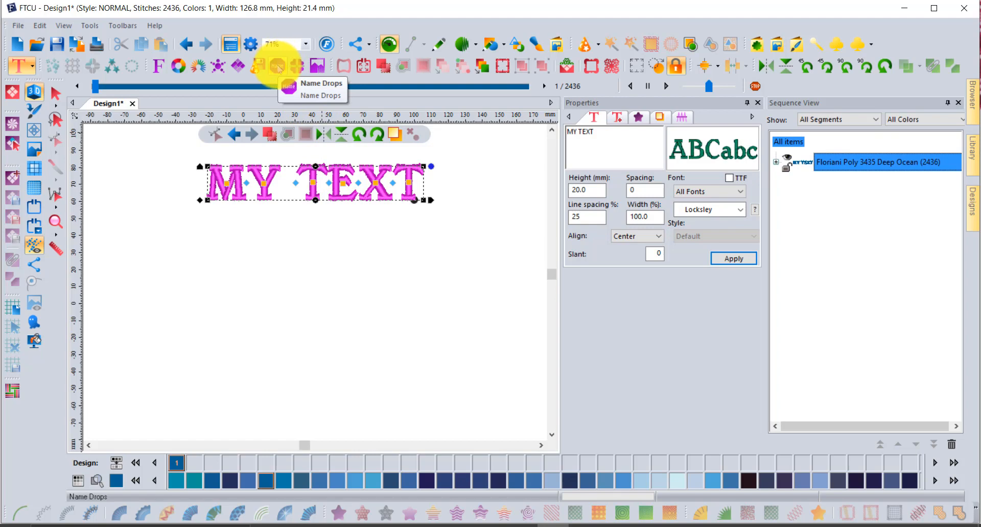
pyautogui.moveTo(607, 134); pyautogui.dragTo(562, 124)
pyautogui.write('Trevor')
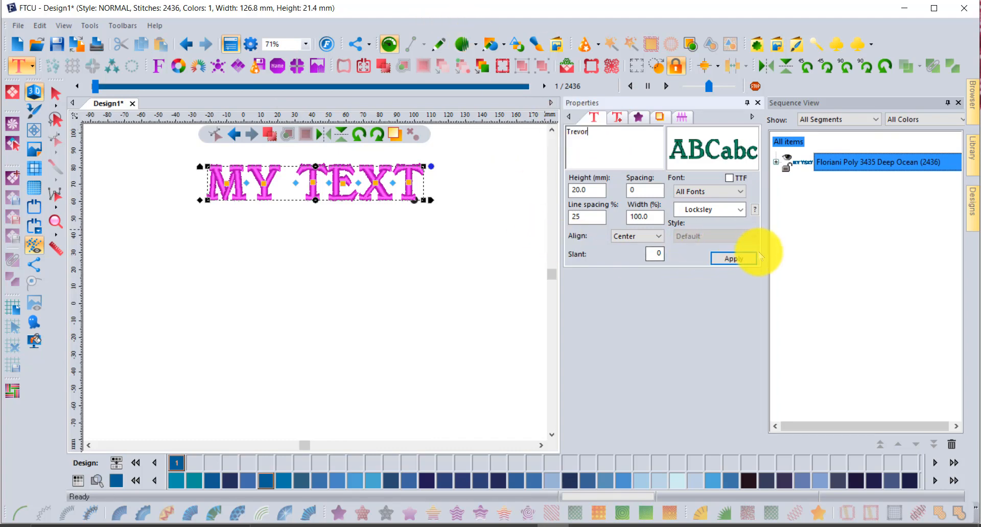
pyautogui.click(734, 258)
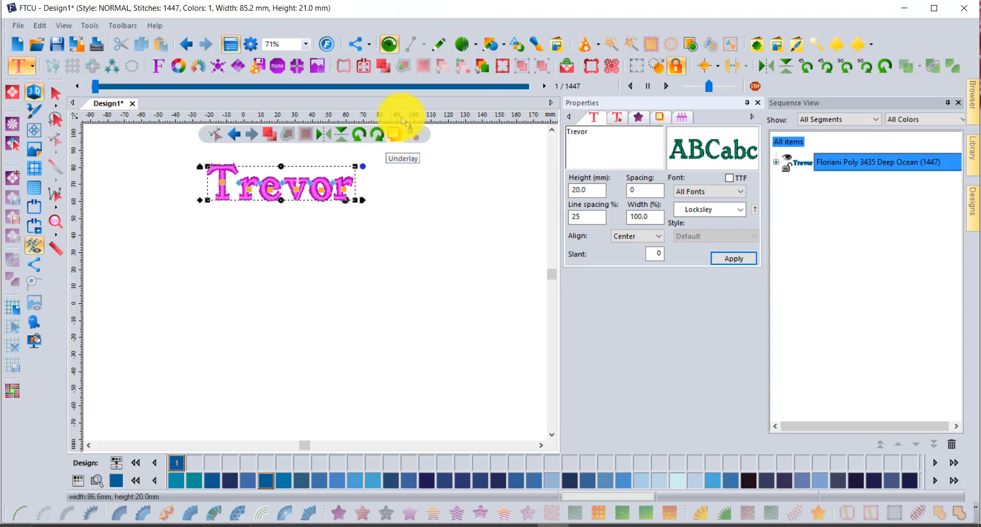
# Draw an ellipse about 167 mm wide and 58 mm high around the name text.
pyautogui.click(551, 131)
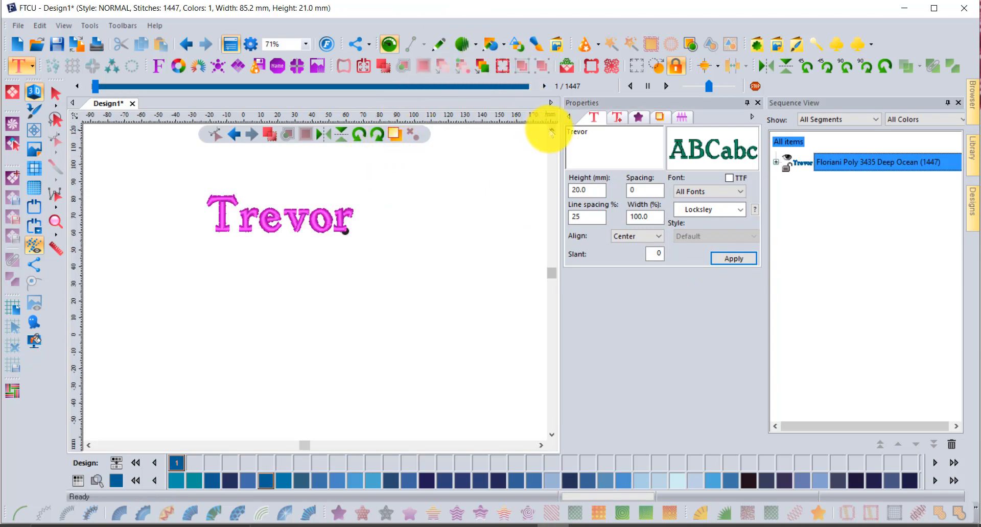
pyautogui.click(497, 48)
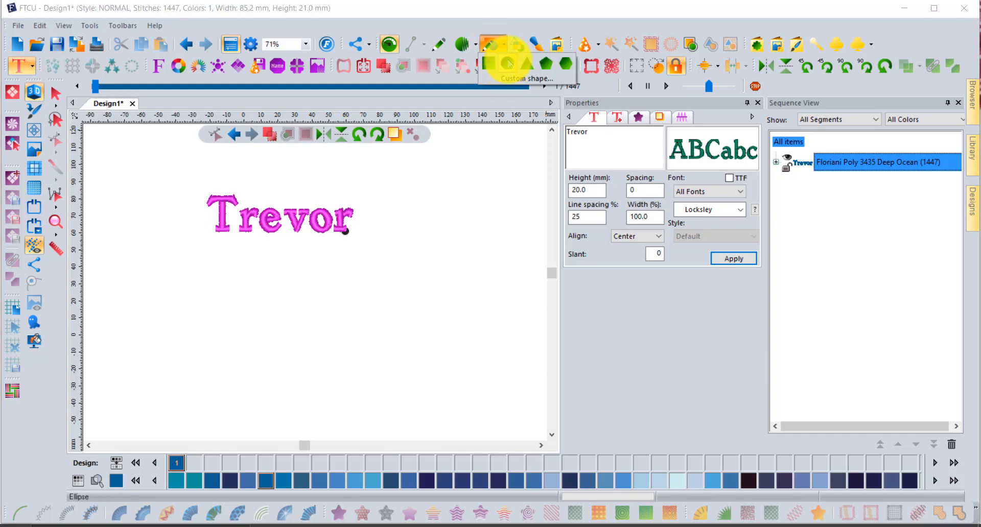
pyautogui.click(509, 61)
pyautogui.moveTo(155, 172); pyautogui.dragTo(438, 268)
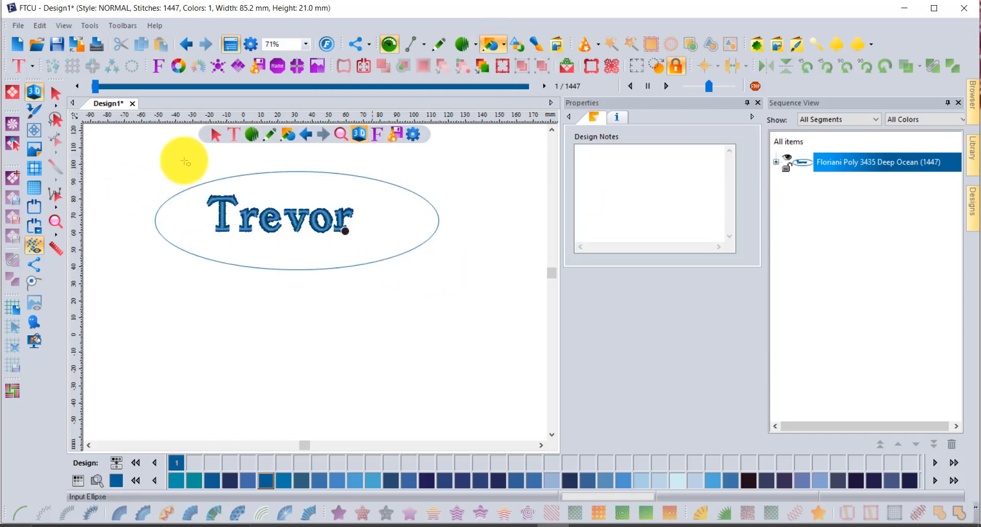
pyautogui.click(55, 94)
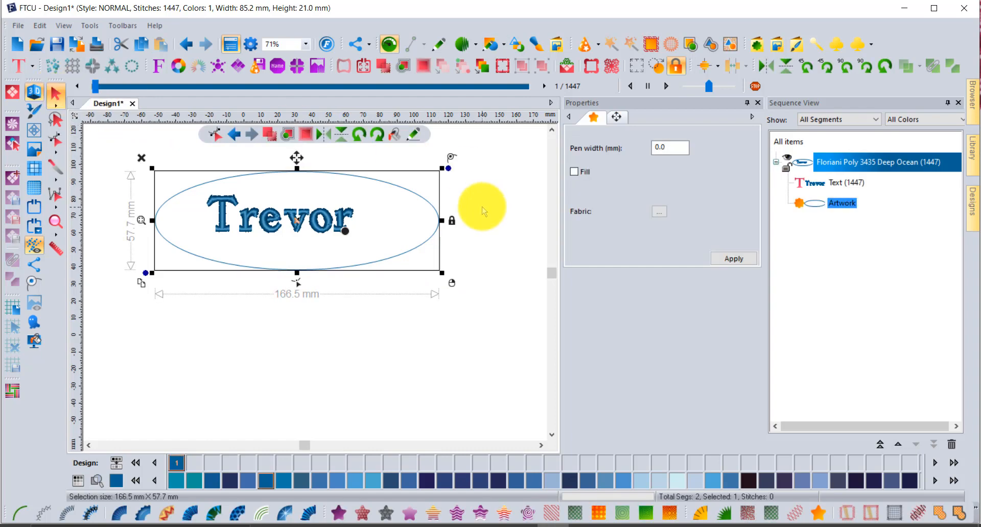
# Convert the ellipse to an appliqué and assign it the plain gold fabric.
pyautogui.click(724, 512)
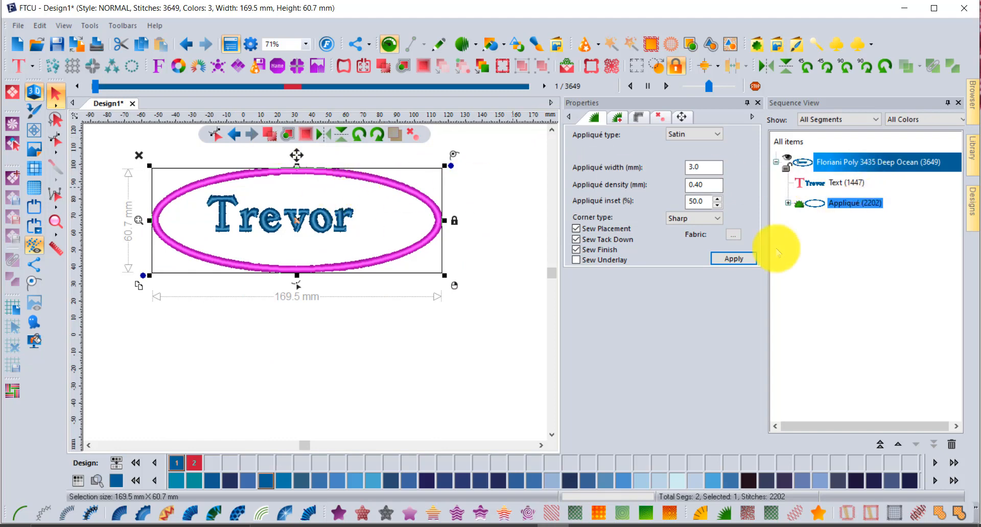
pyautogui.click(733, 234)
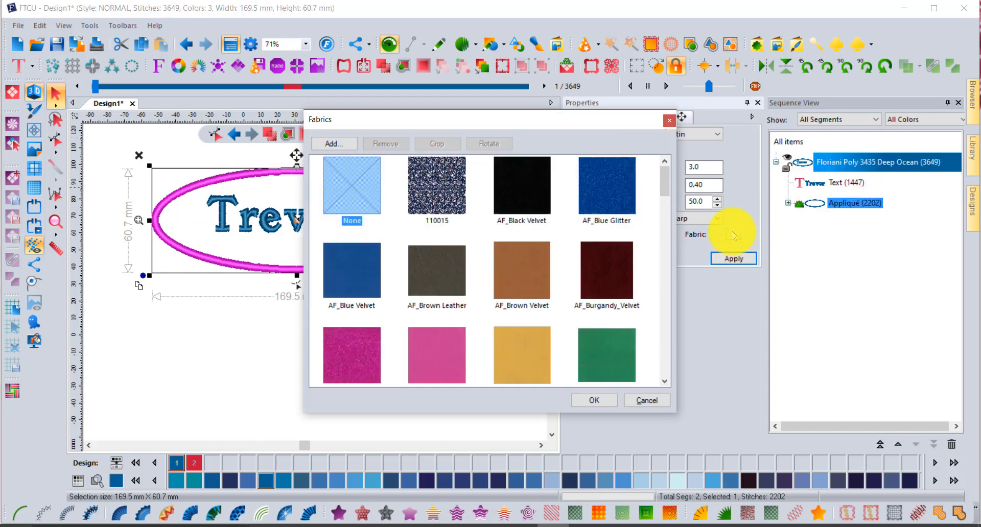
pyautogui.click(605, 356)
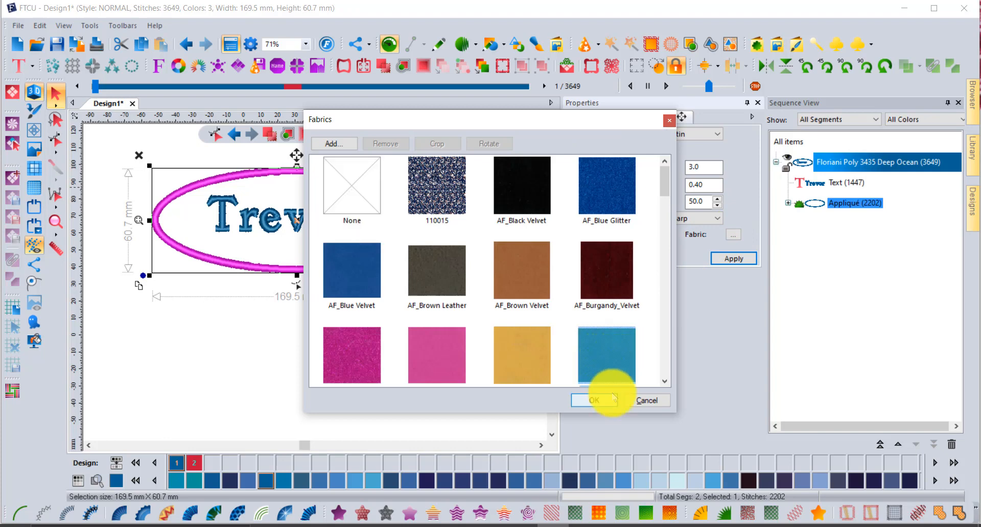
pyautogui.click(534, 352)
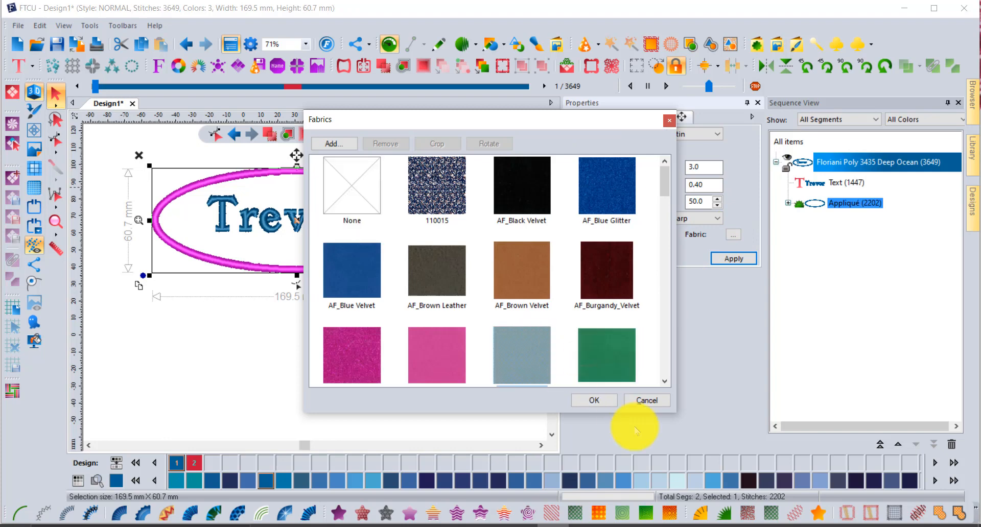
pyautogui.click(593, 401)
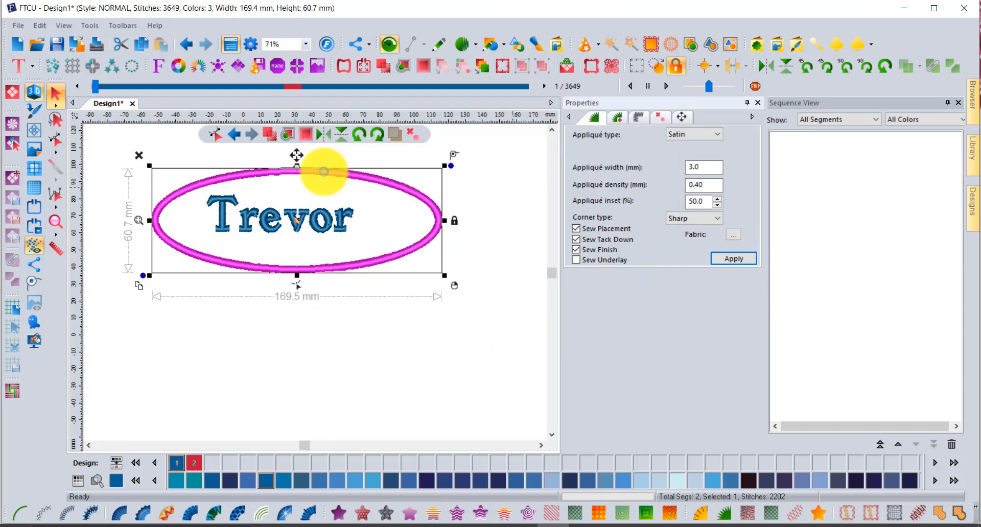
pyautogui.click(308, 358)
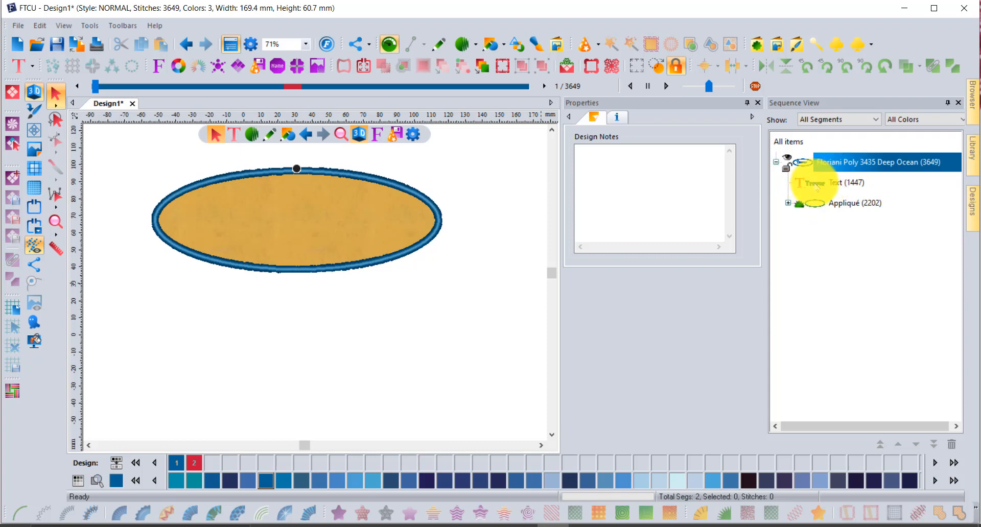
# Move the appliqué to the first place in the sewing sequence and shift the name text toward the ellipse's centre.
pyautogui.click(848, 204)
pyautogui.click(846, 205)
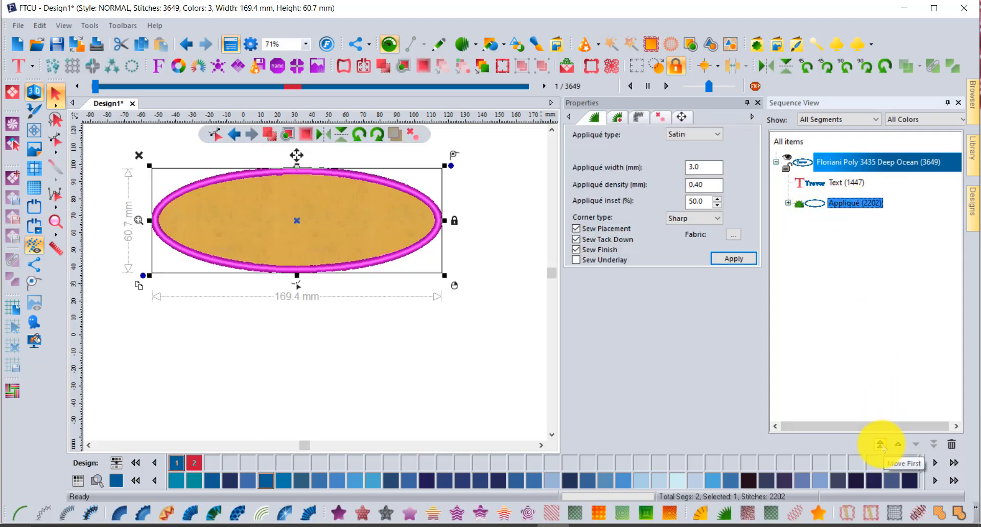
pyautogui.click(880, 445)
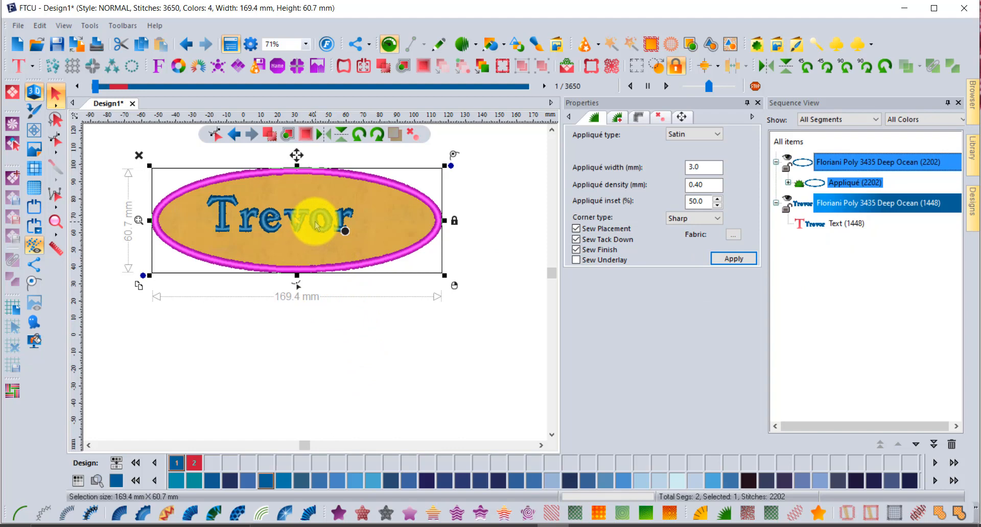
pyautogui.moveTo(317, 231); pyautogui.dragTo(331, 230)
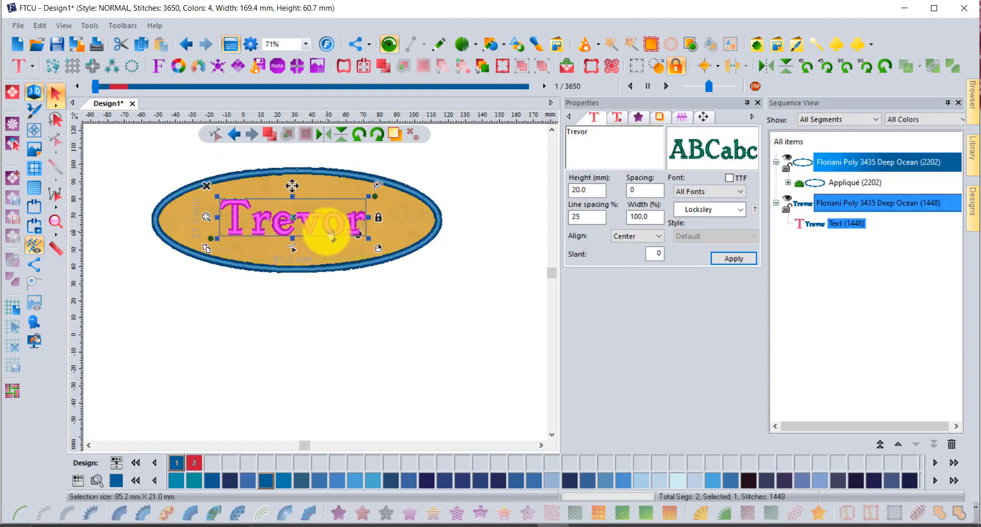
pyautogui.click(346, 335)
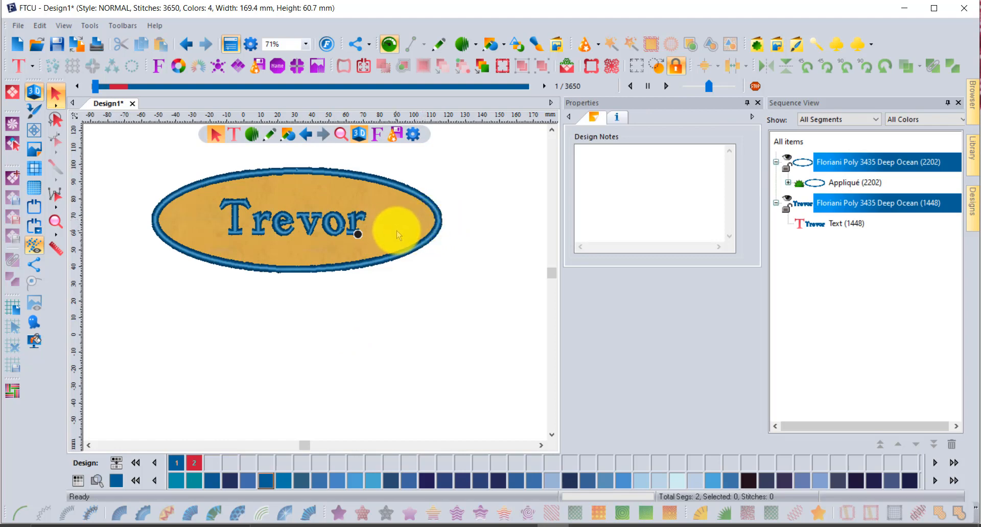
# Start Name Drops for the design and preview the existing name inside the ellipse.
pyautogui.click(277, 66)
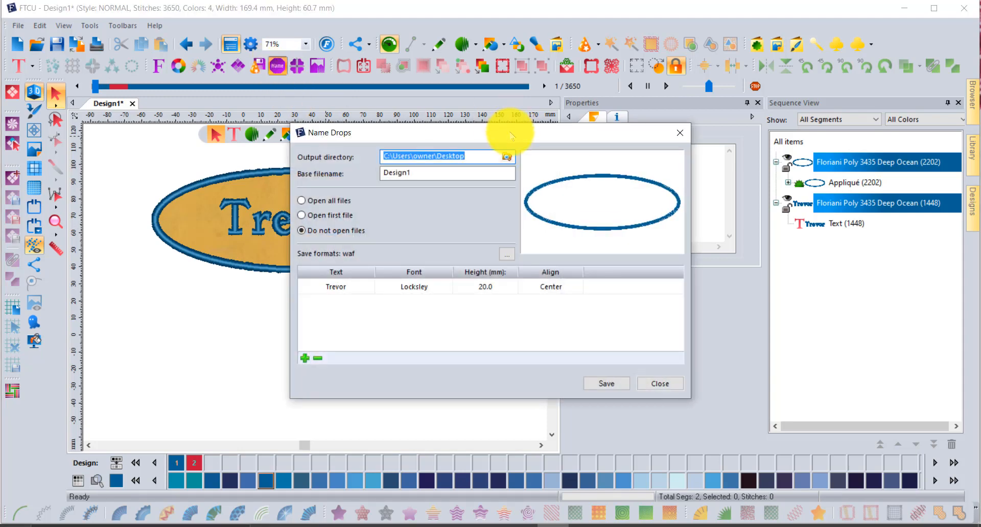
pyautogui.moveTo(511, 134); pyautogui.dragTo(514, 96)
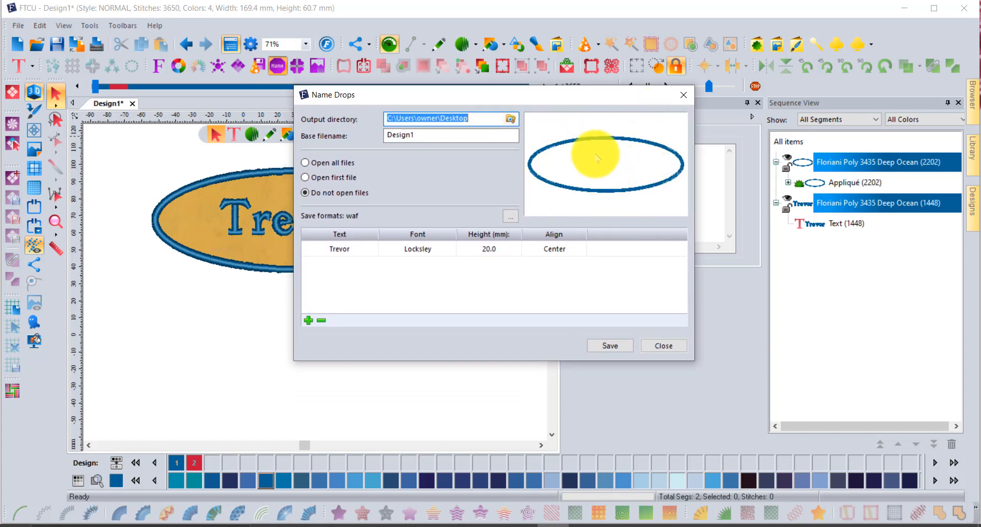
pyautogui.click(346, 250)
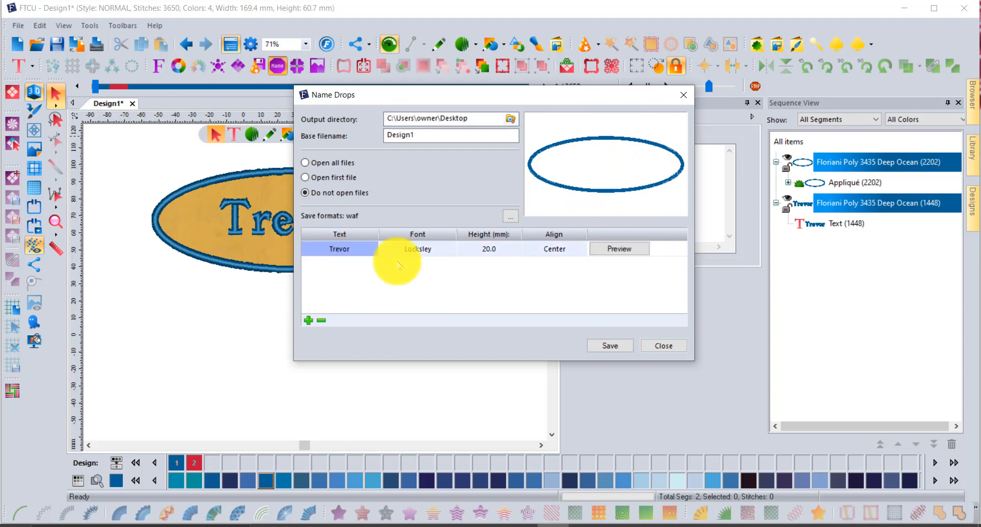
pyautogui.click(627, 251)
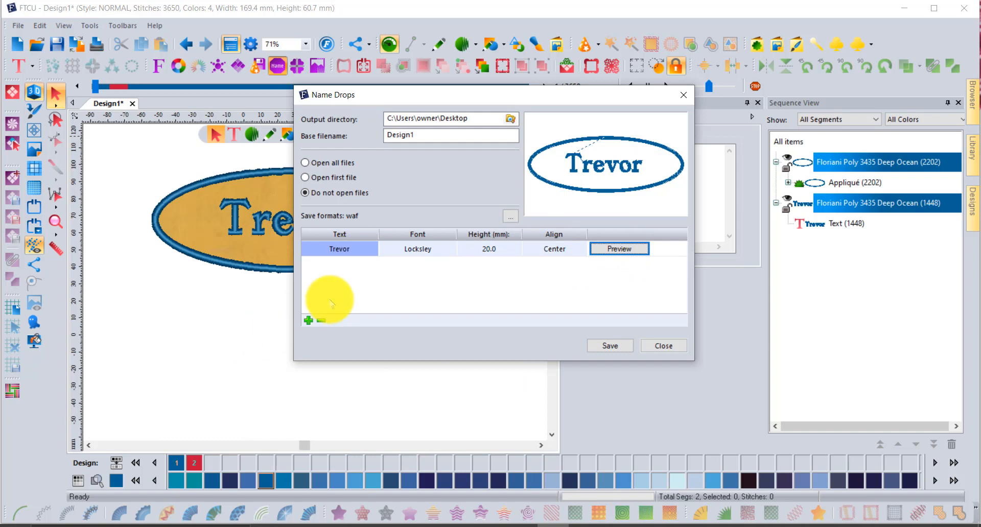
# Add a second first name to the Name Drops list and preview it in the design.
pyautogui.click(308, 320)
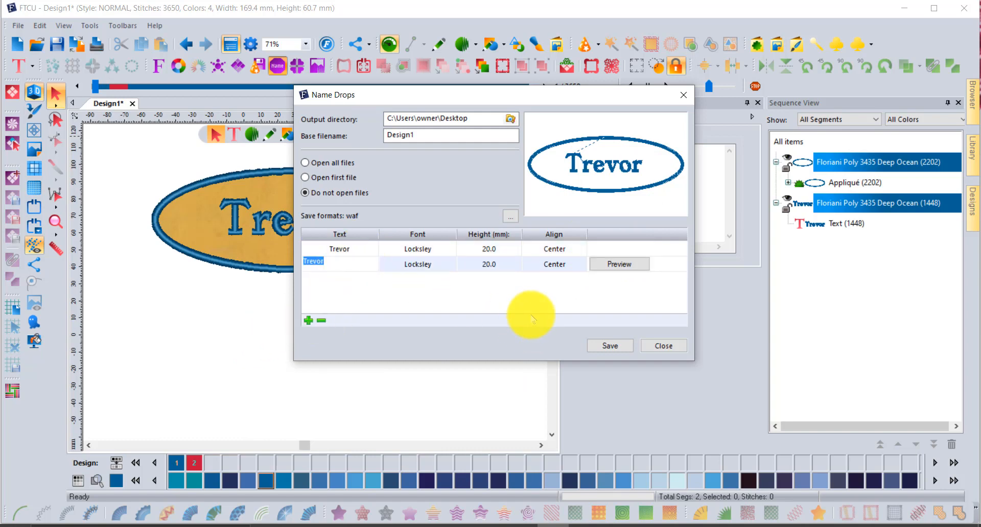
pyautogui.write('Jason')
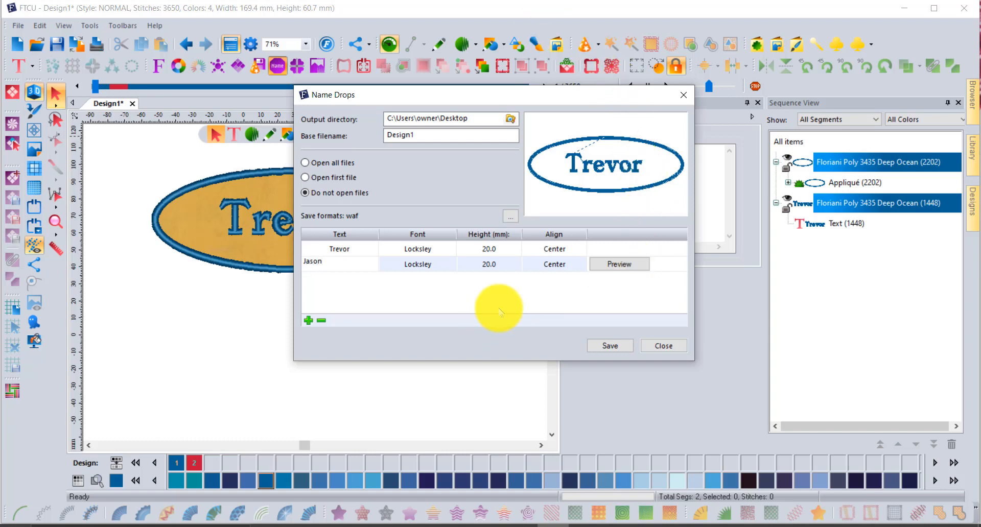
pyautogui.click(613, 263)
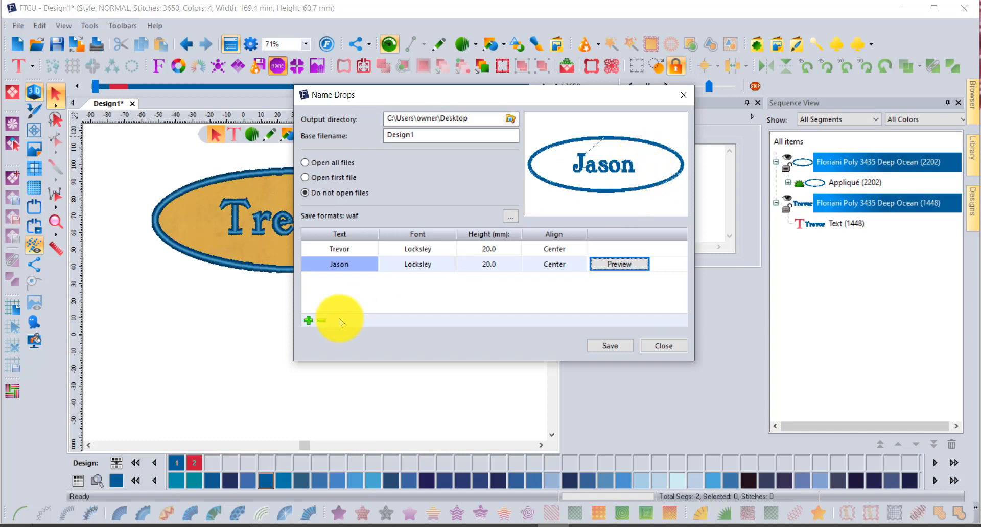
# Add two more names to the list, a single first name and a two-word first name.
pyautogui.click(308, 320)
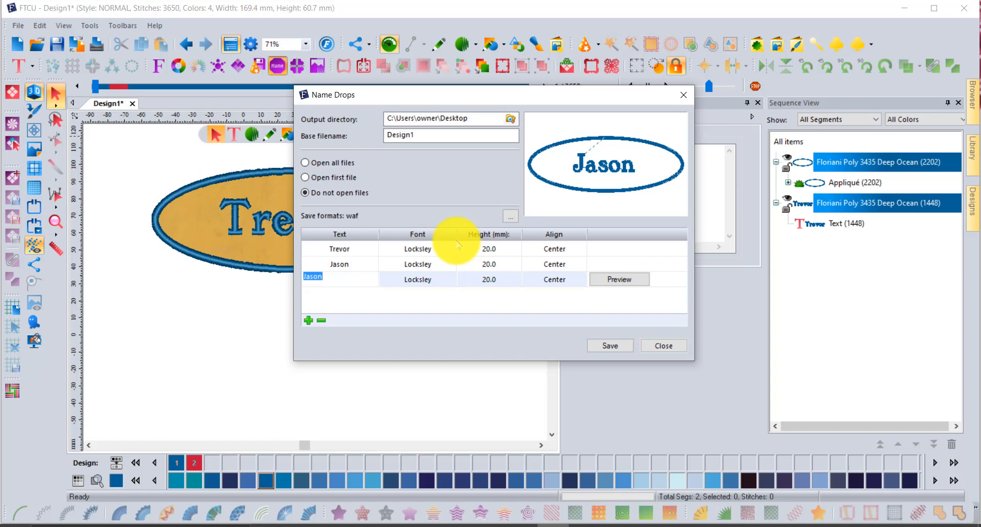
pyautogui.write('Harri')
pyautogui.click(308, 320)
pyautogui.write('Mary Ann')
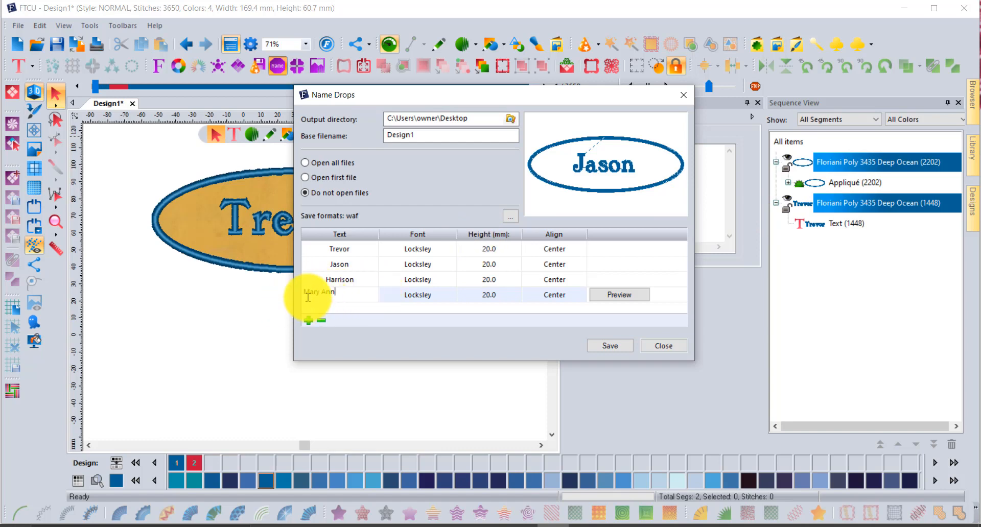
# Add the long test entry Abcdefghijkmn, preview its fit in the ellipse, and preview the two-word name for comparison.
pyautogui.click(308, 320)
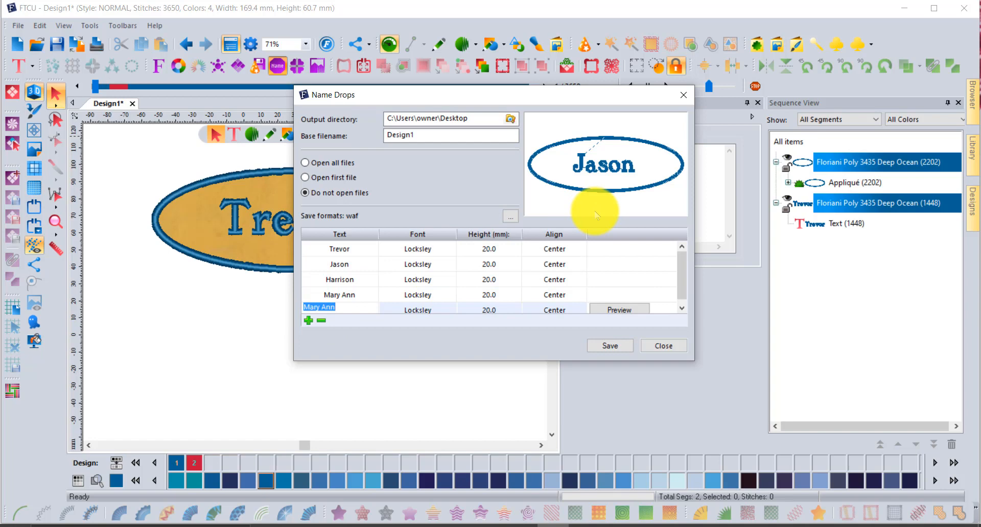
pyautogui.write('Abcdefghijkmn')
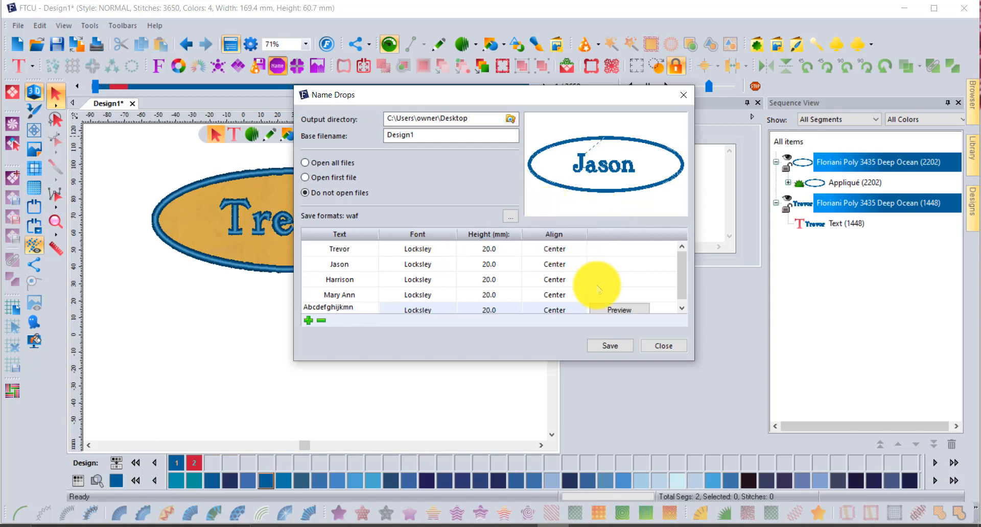
pyautogui.click(618, 310)
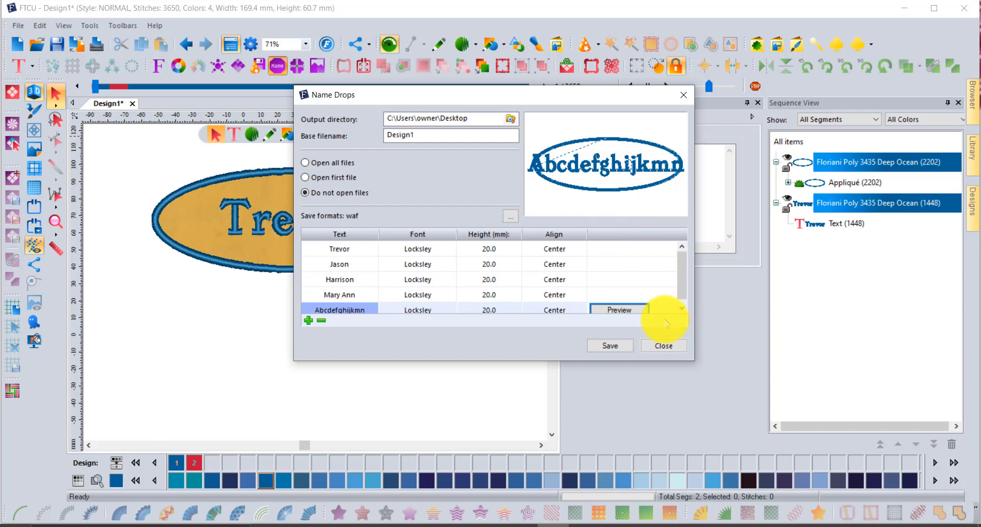
pyautogui.click(619, 296)
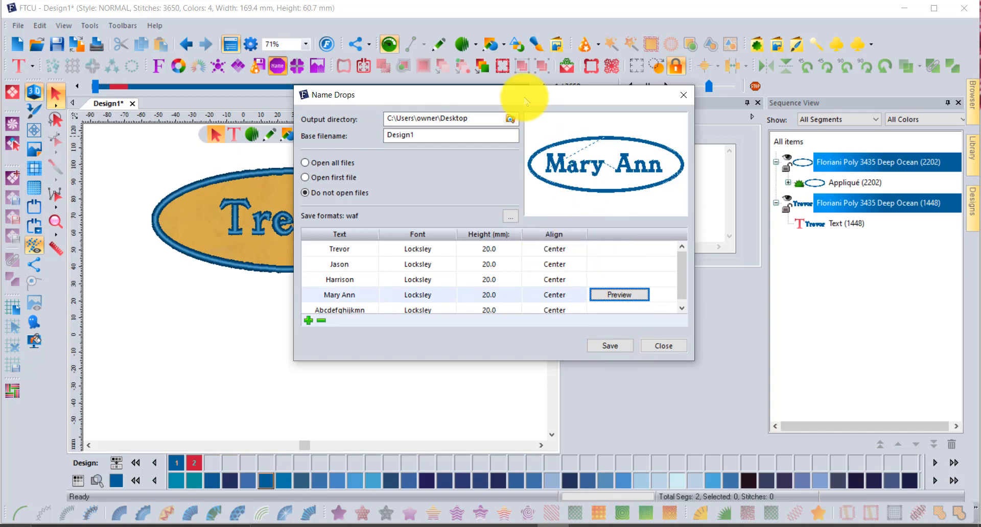
# Create a folder named Names inside New folder (2) on the Desktop and set it as the Name Drops output directory.
pyautogui.moveTo(495, 97); pyautogui.dragTo(451, 112)
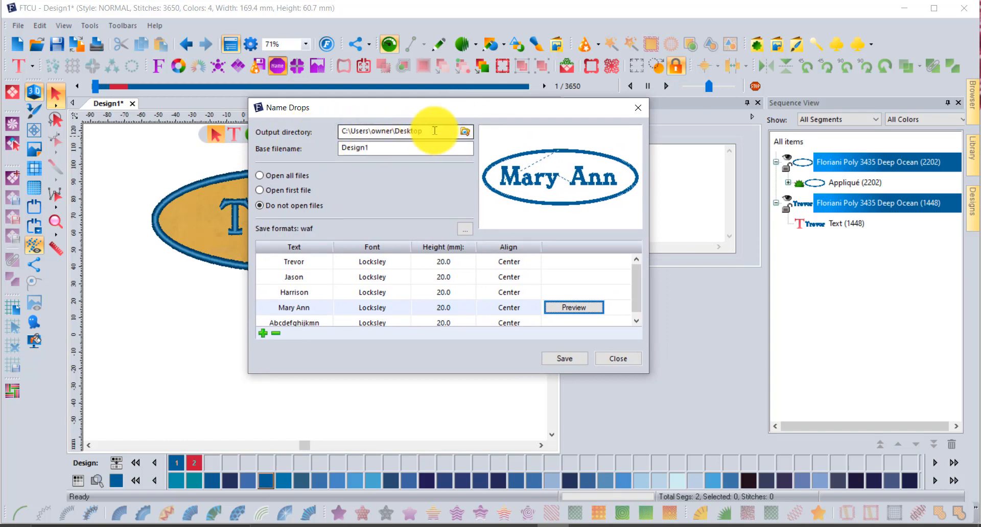
pyautogui.click(465, 132)
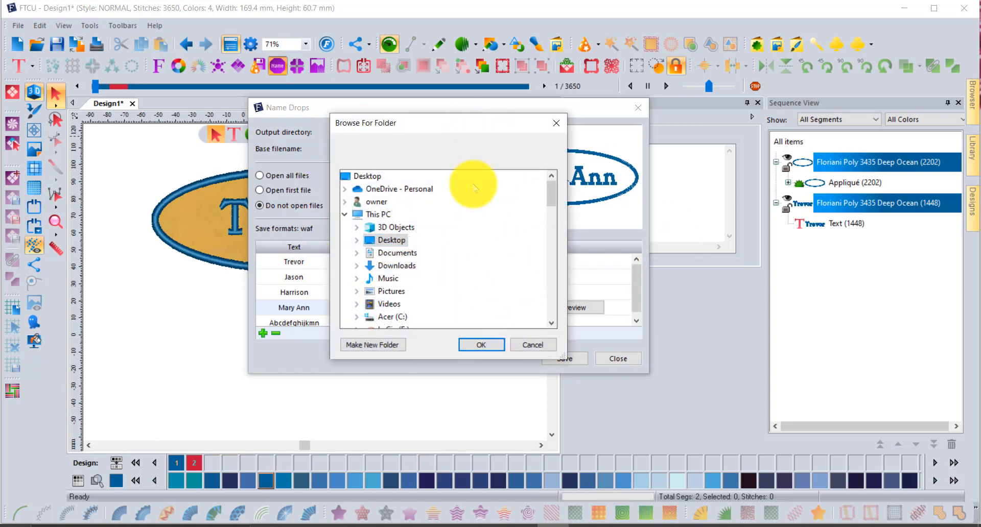
pyautogui.doubleClick(393, 241)
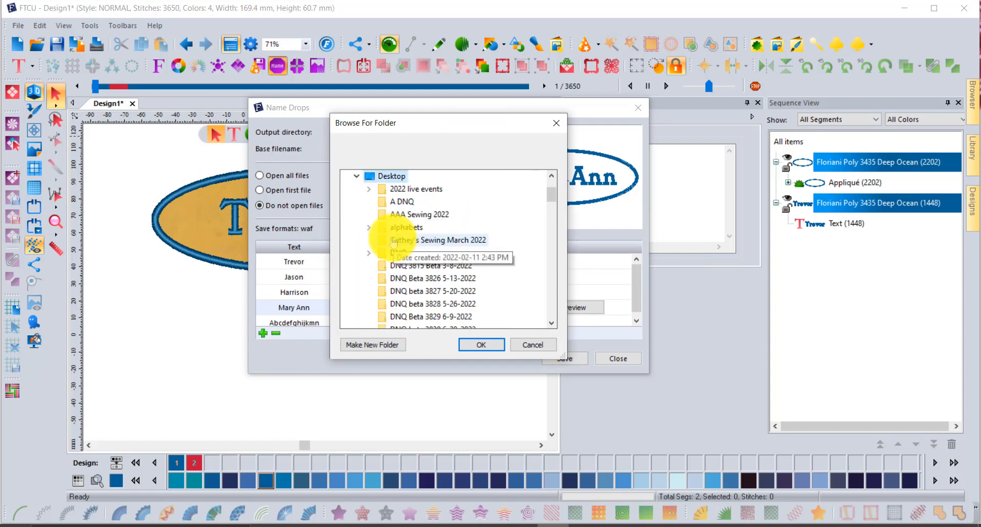
pyautogui.click(378, 348)
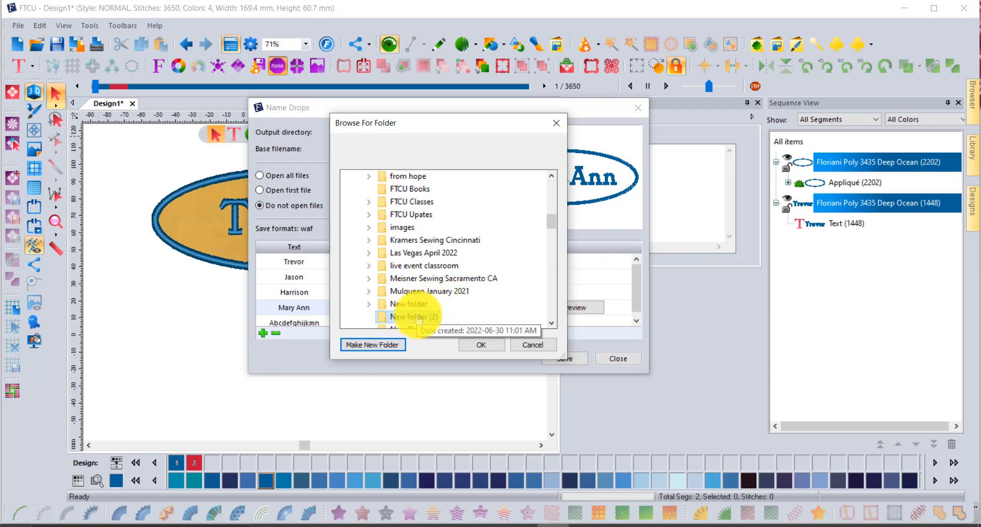
pyautogui.click(385, 346)
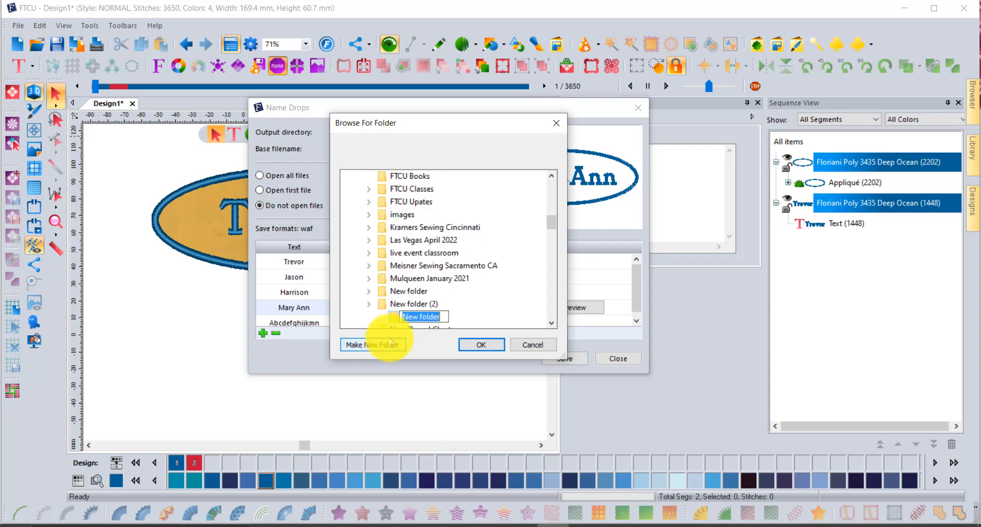
pyautogui.write('Na')
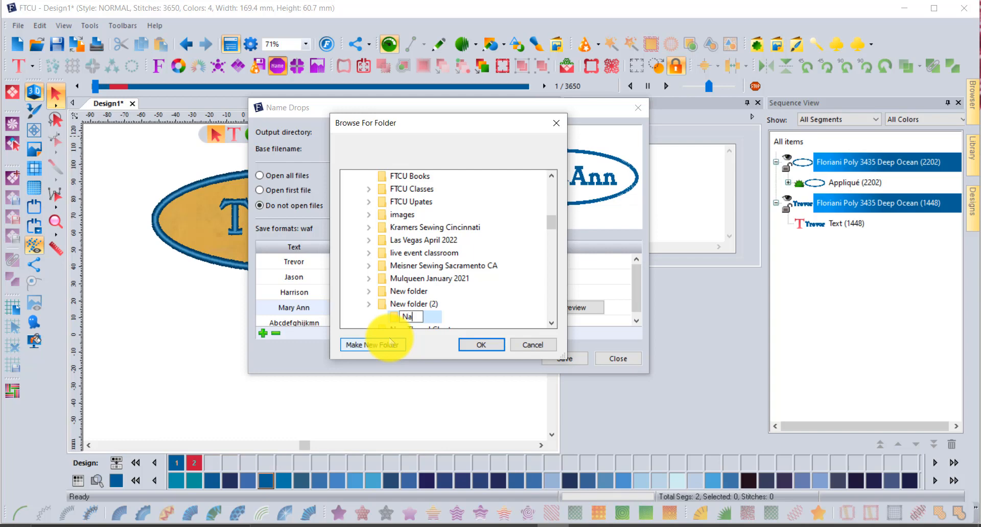
pyautogui.write('mes')
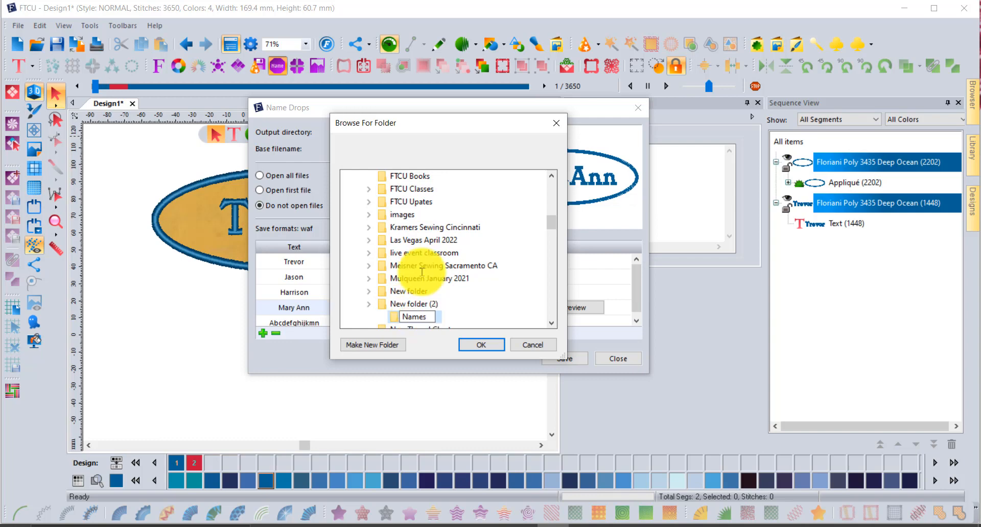
pyautogui.click(487, 347)
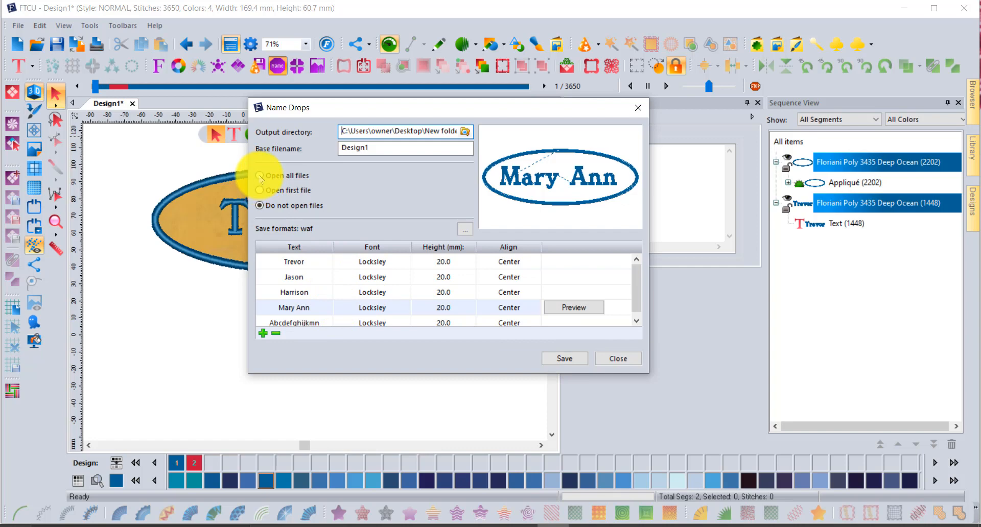
# Select the Abcdefghijkmn entry and set Name Drops to open all files it generates.
pyautogui.scroll(-1, 491, 296)
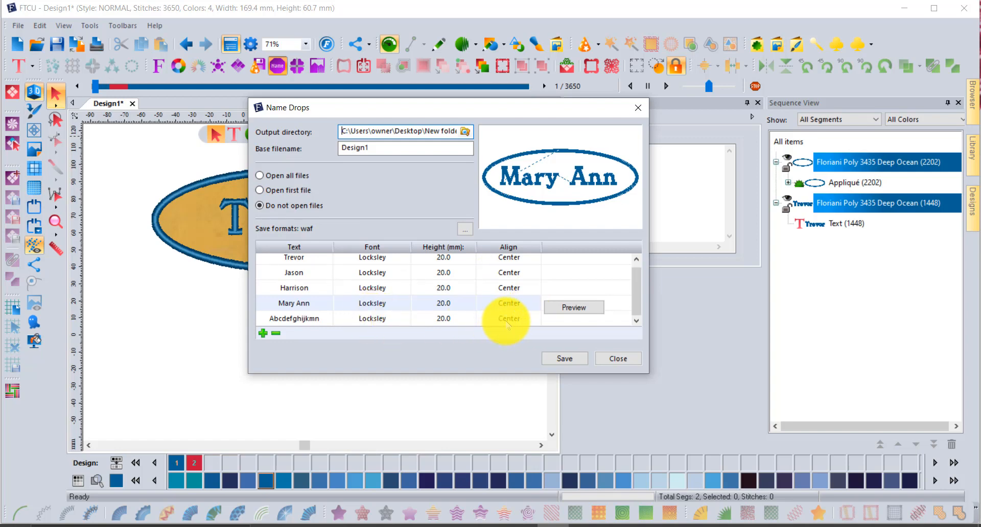
pyautogui.click(571, 321)
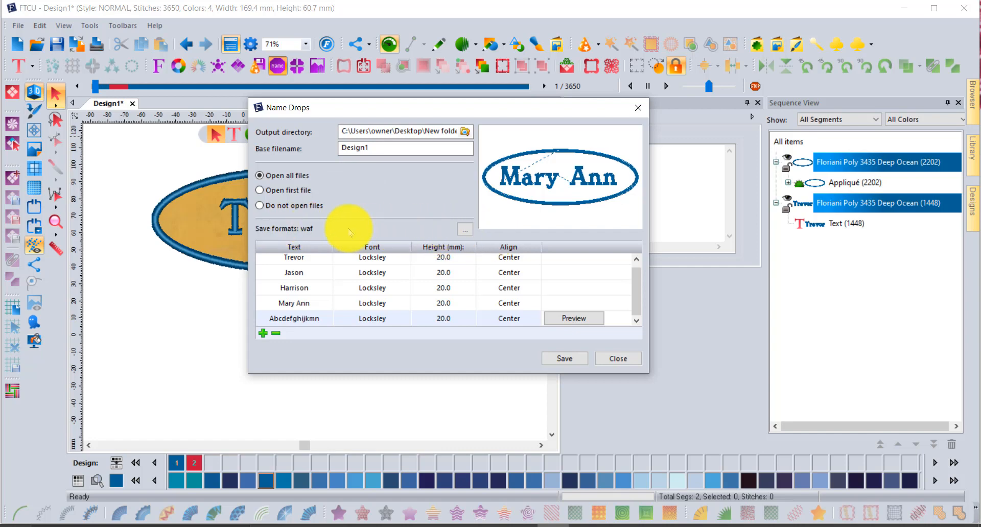
# Try PES v11 and Janome/Elna JEF as extra output formats, then clear them to keep only Floriani Files (WAF).
pyautogui.click(465, 230)
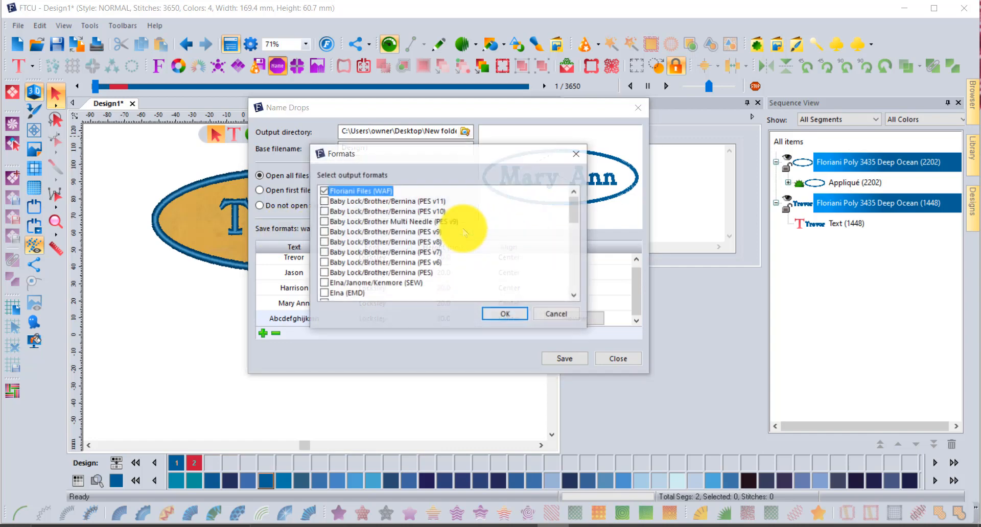
pyautogui.click(324, 202)
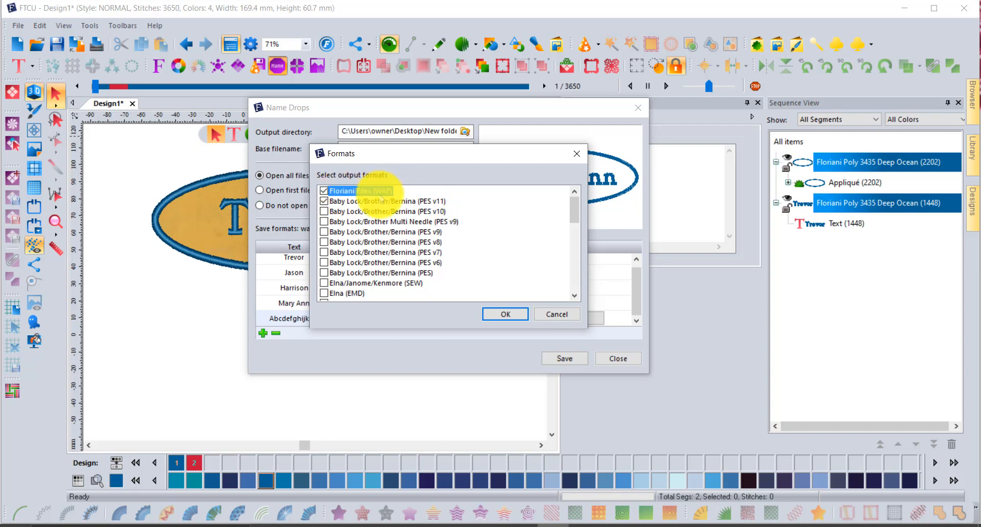
pyautogui.click(324, 201)
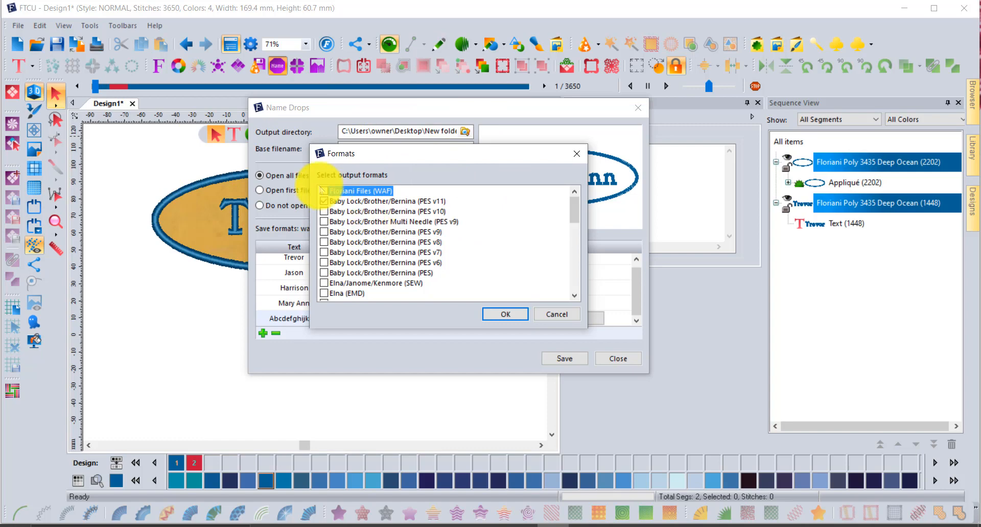
pyautogui.click(324, 191)
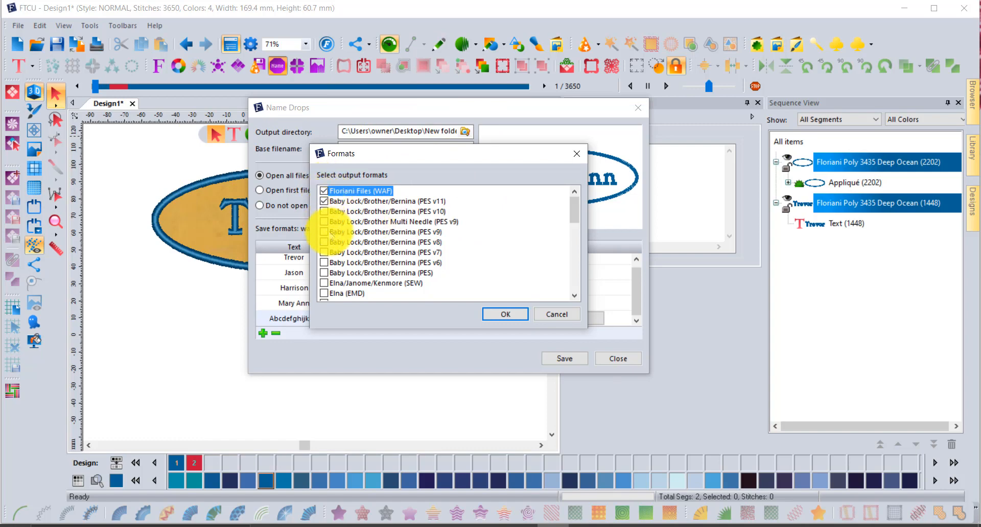
pyautogui.scroll(-2, 331, 235)
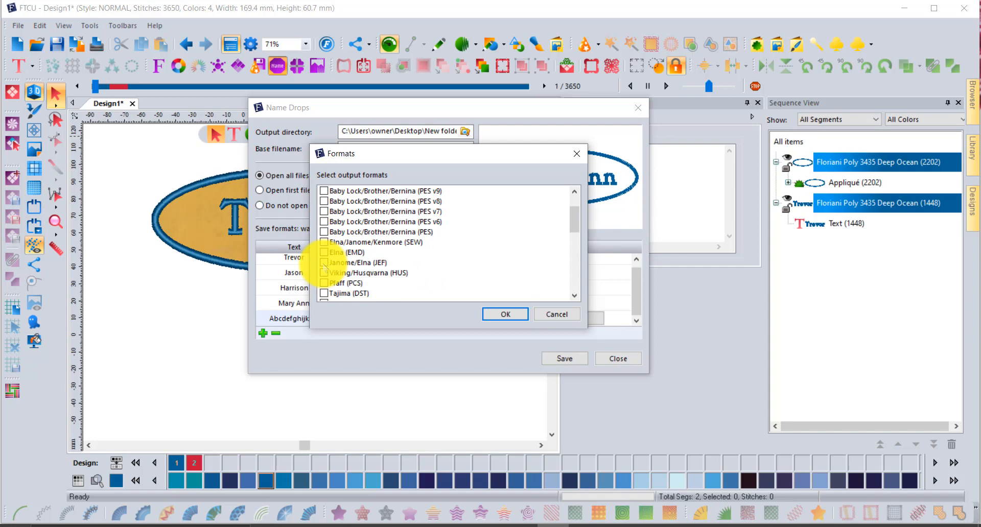
pyautogui.scroll(2, 371, 238)
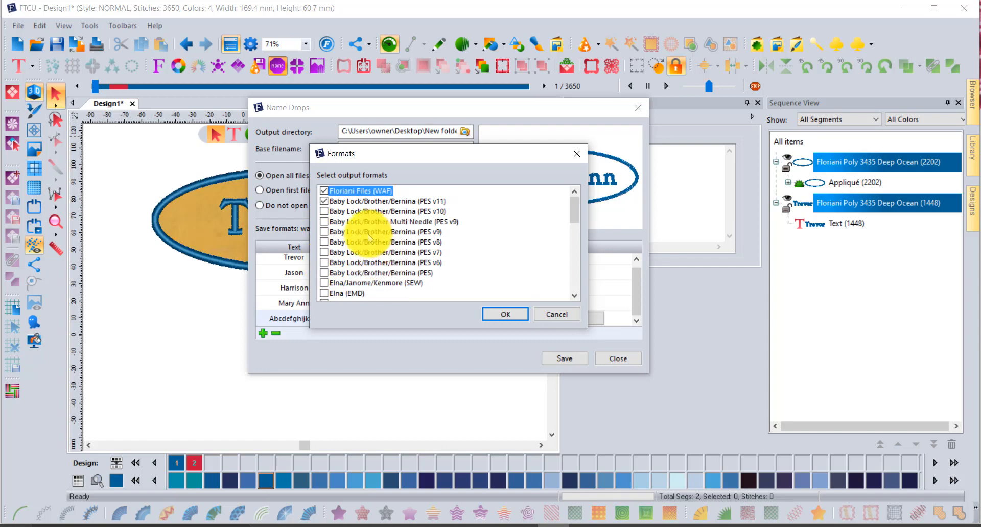
pyautogui.scroll(-2, 337, 276)
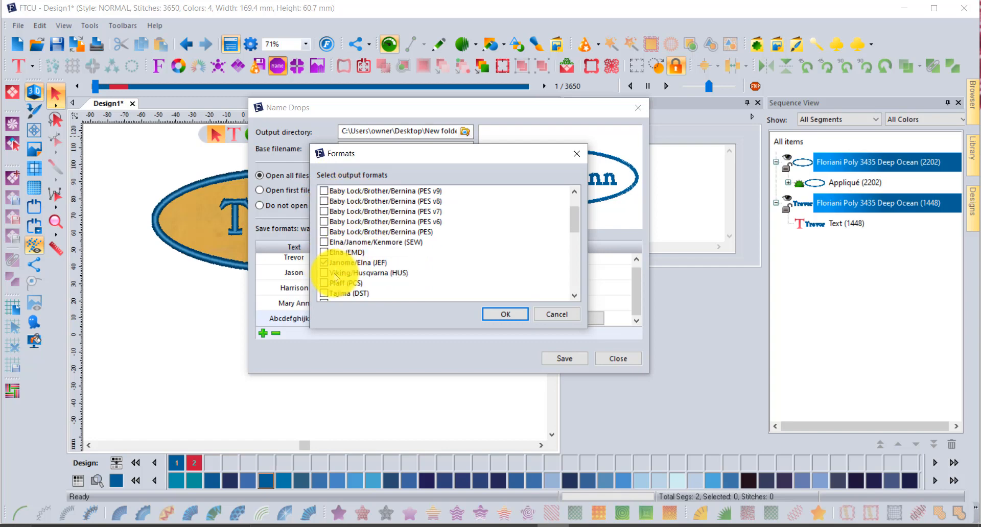
pyautogui.scroll(2, 338, 230)
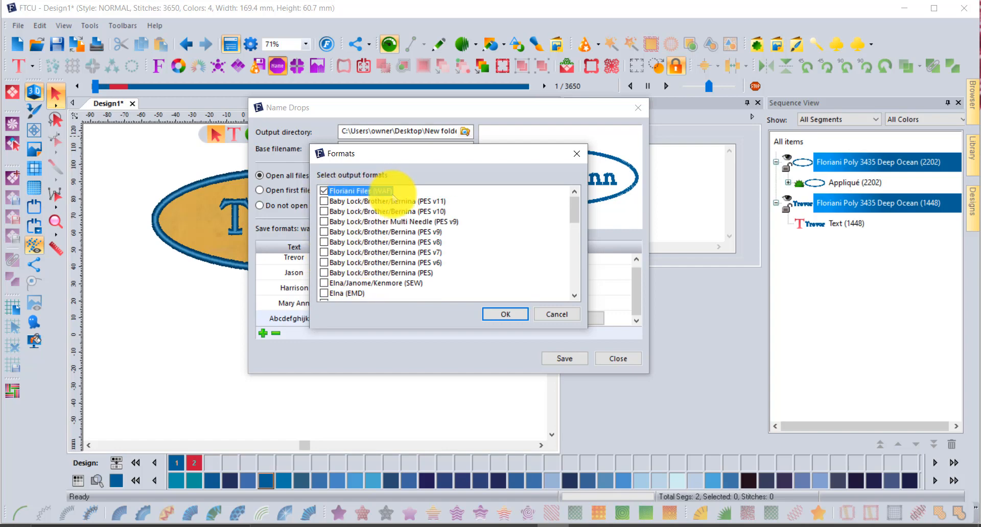
pyautogui.click(506, 314)
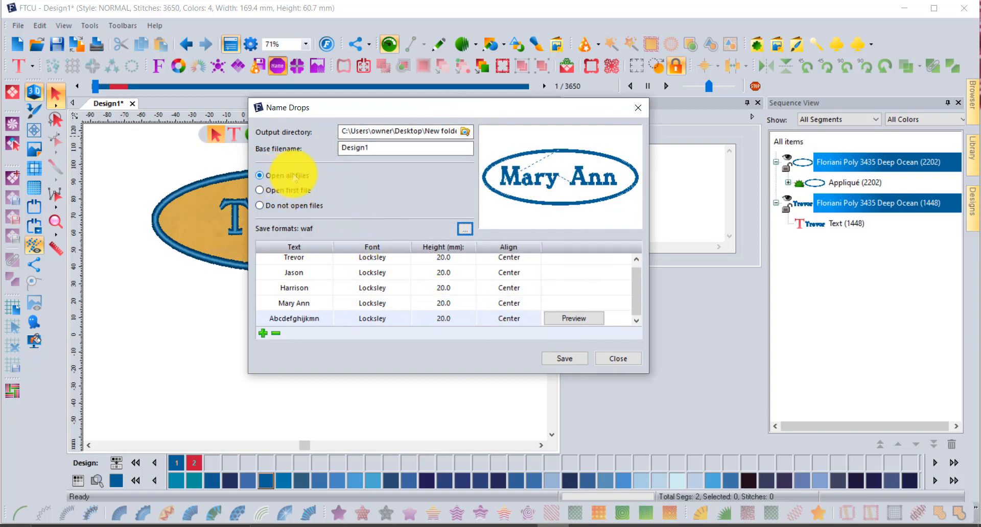
# Generate and save the design files for all listed names, and close Name Drops.
pyautogui.click(564, 358)
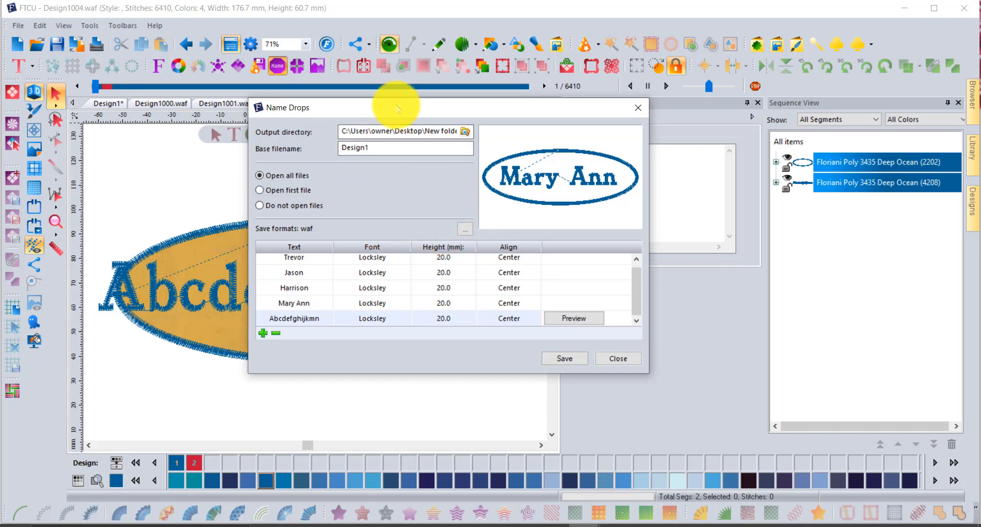
pyautogui.moveTo(396, 106); pyautogui.dragTo(330, 111)
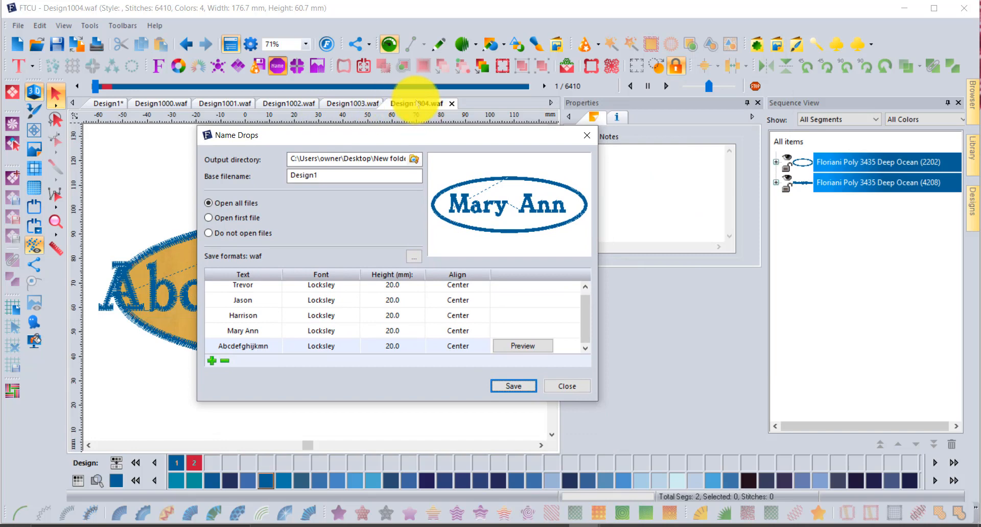
pyautogui.click(571, 387)
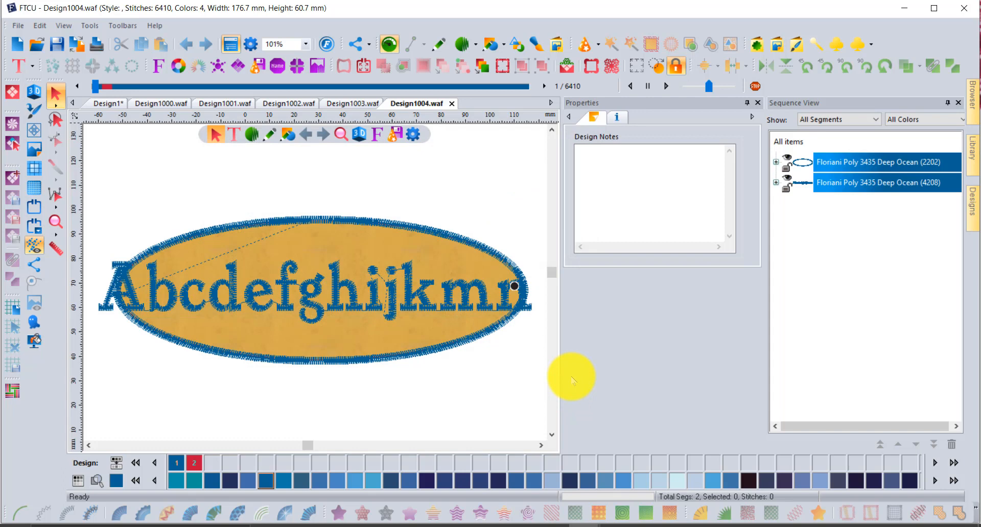
# Review the generated designs Design1003.waf, Design1002.waf and Design1001.waf.
pyautogui.click(356, 104)
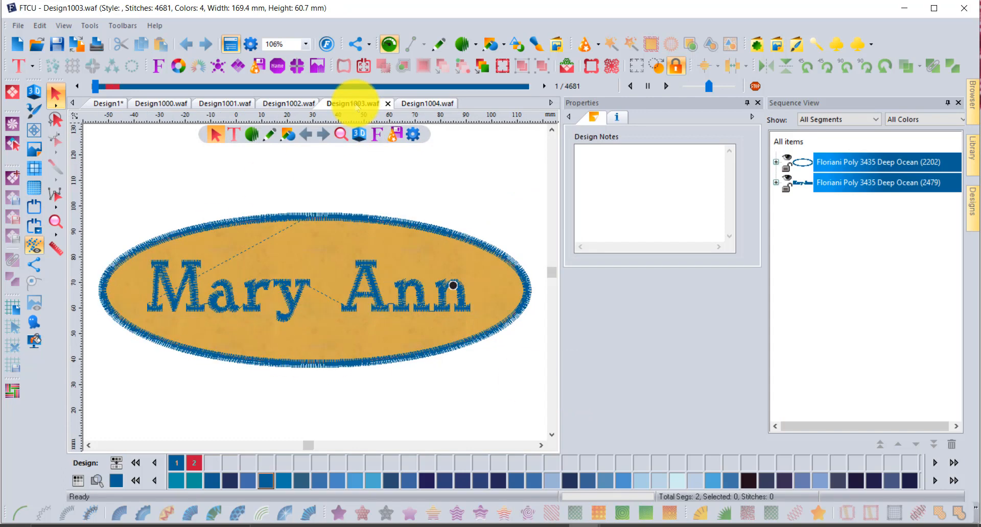
pyautogui.click(297, 105)
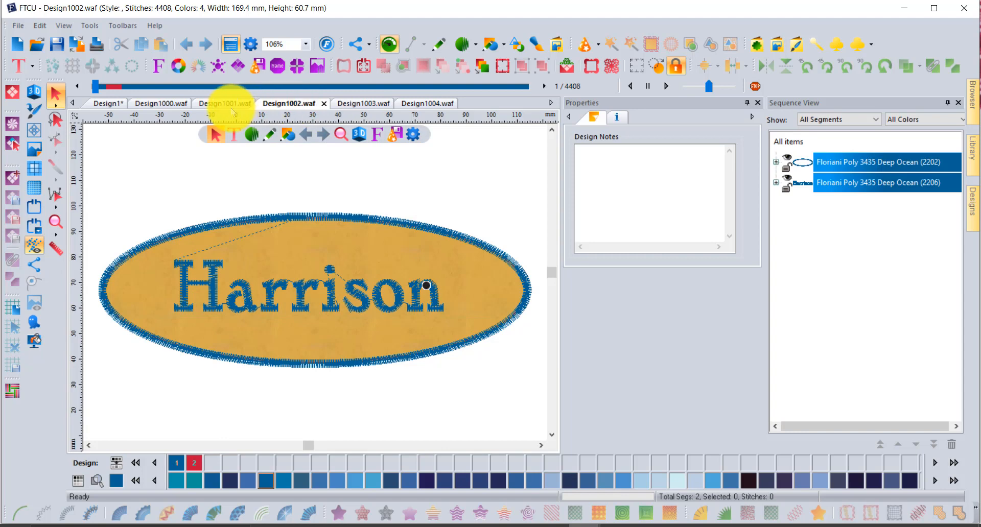
pyautogui.click(214, 105)
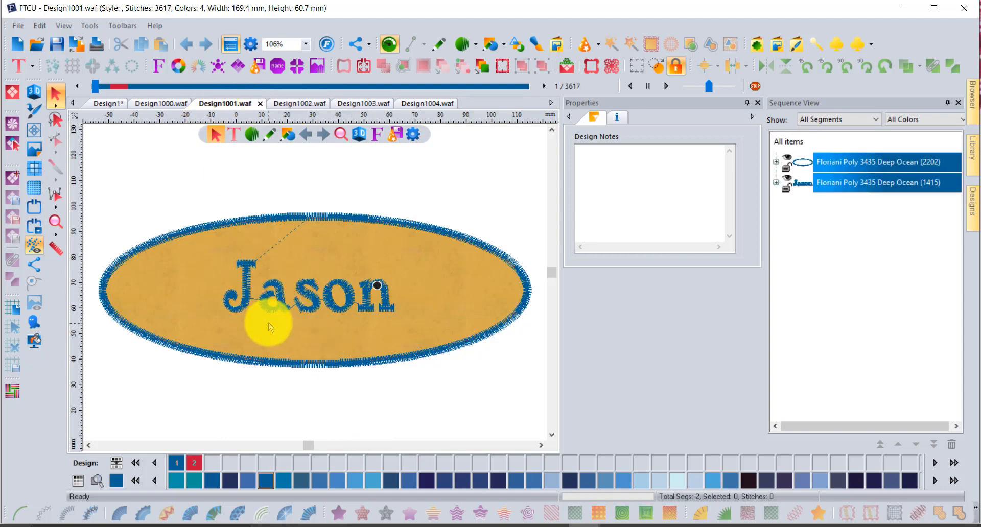
# Edit the name text in Design1001.waf and shift the letters after the first one closer to tighten the spacing.
pyautogui.scroll(2, 274, 319)
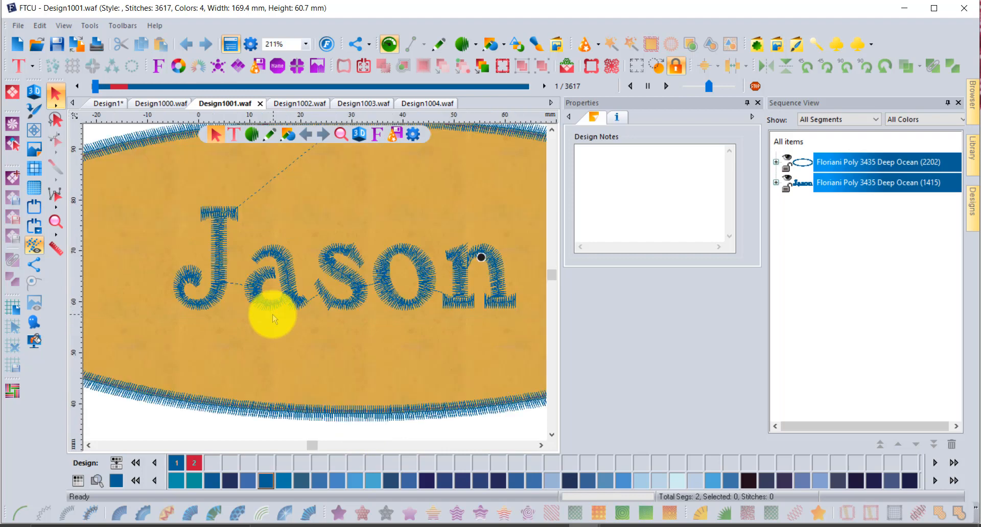
pyautogui.click(286, 276)
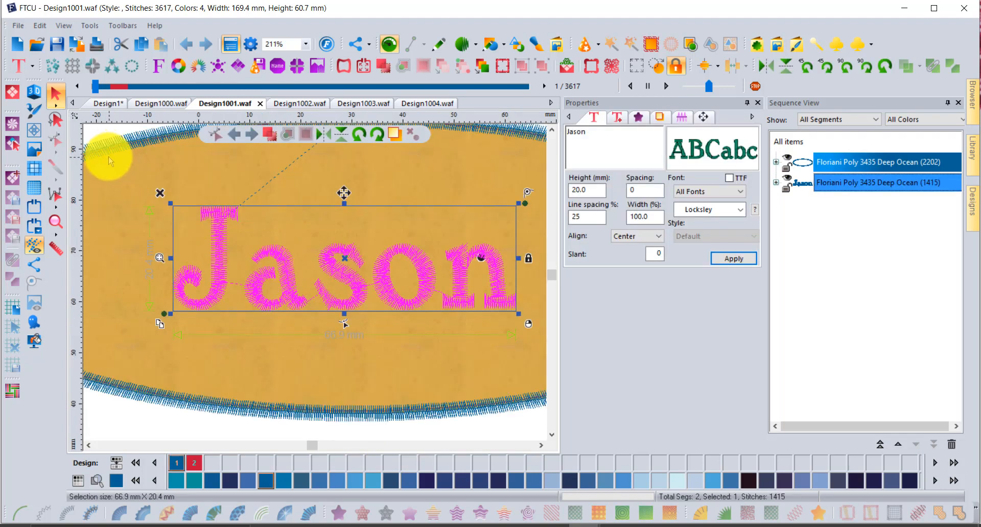
pyautogui.rightClick(217, 244)
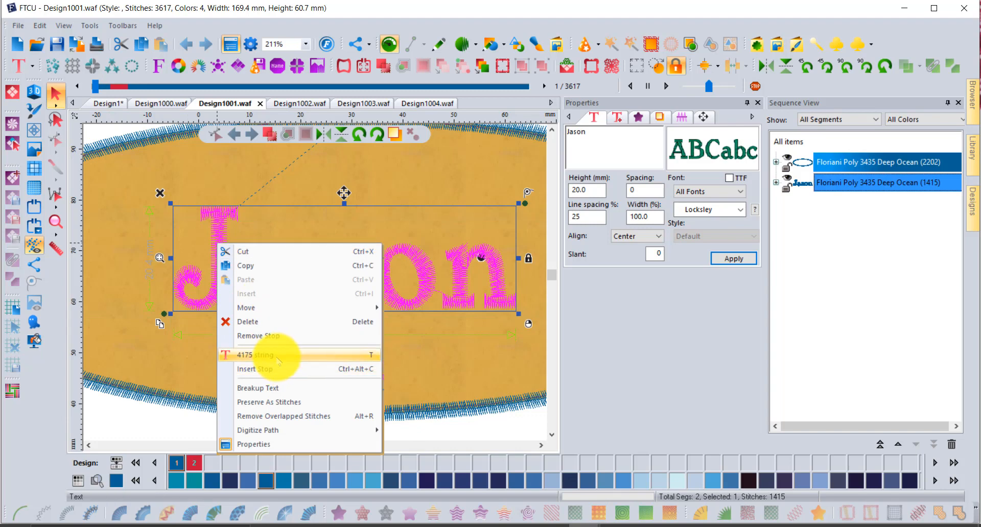
pyautogui.click(278, 361)
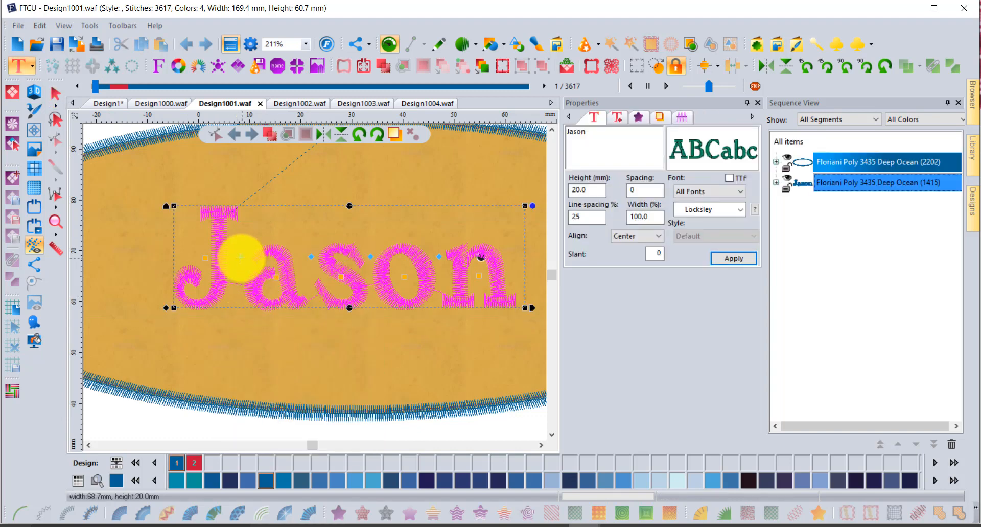
pyautogui.moveTo(241, 258)
pyautogui.mouseDown()
pyautogui.moveTo(230, 252)
pyautogui.moveTo(235, 258)
pyautogui.mouseUp()
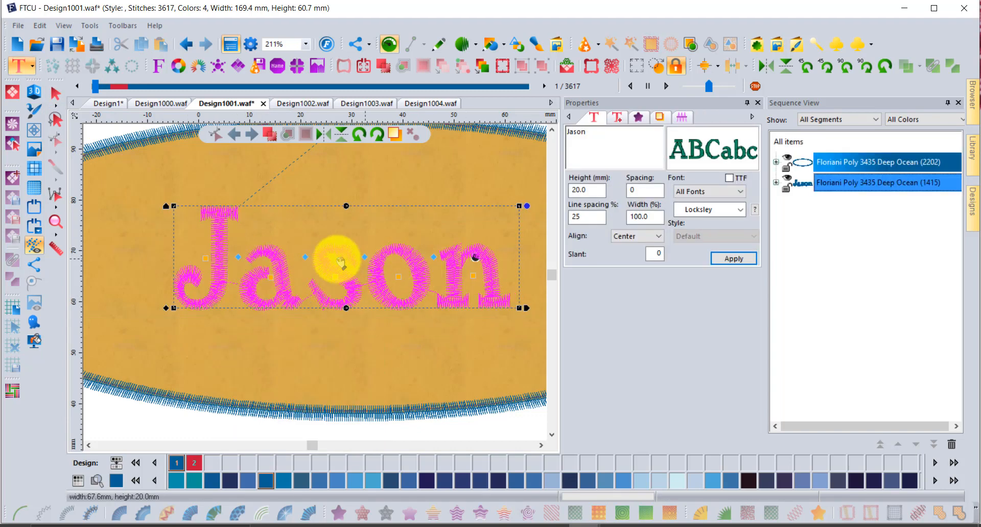
pyautogui.moveTo(238, 258); pyautogui.dragTo(236, 258)
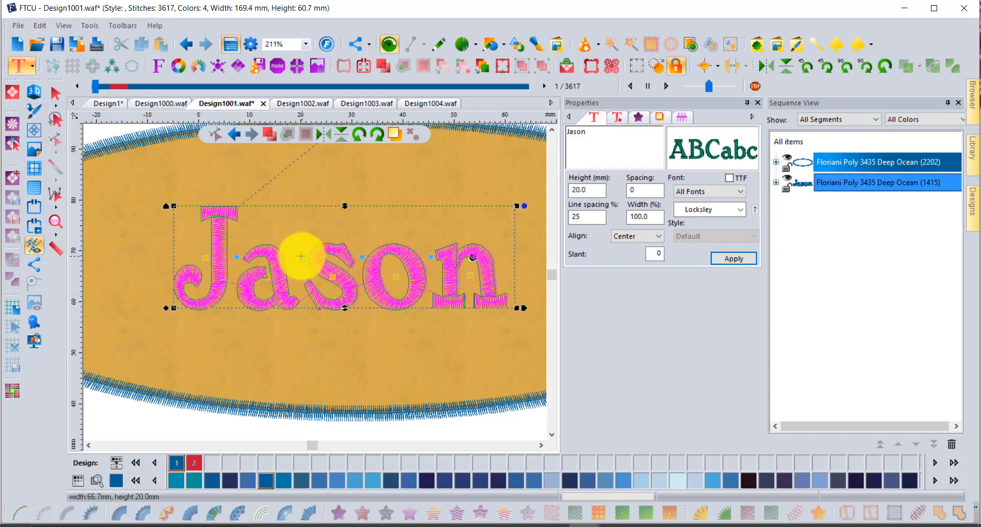
# Show the adjusted Design1001.waf in 3D and save it.
pyautogui.click(36, 93)
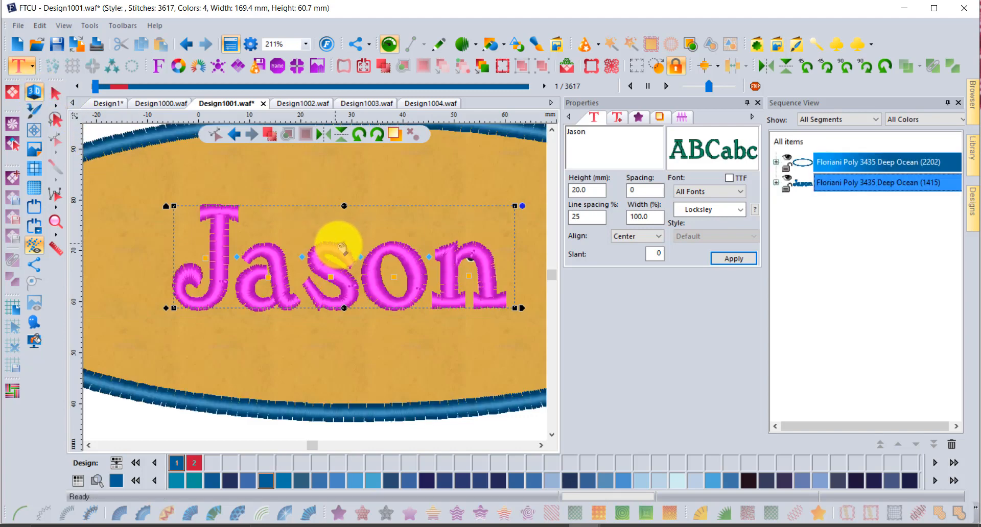
pyautogui.scroll(-2, 344, 249)
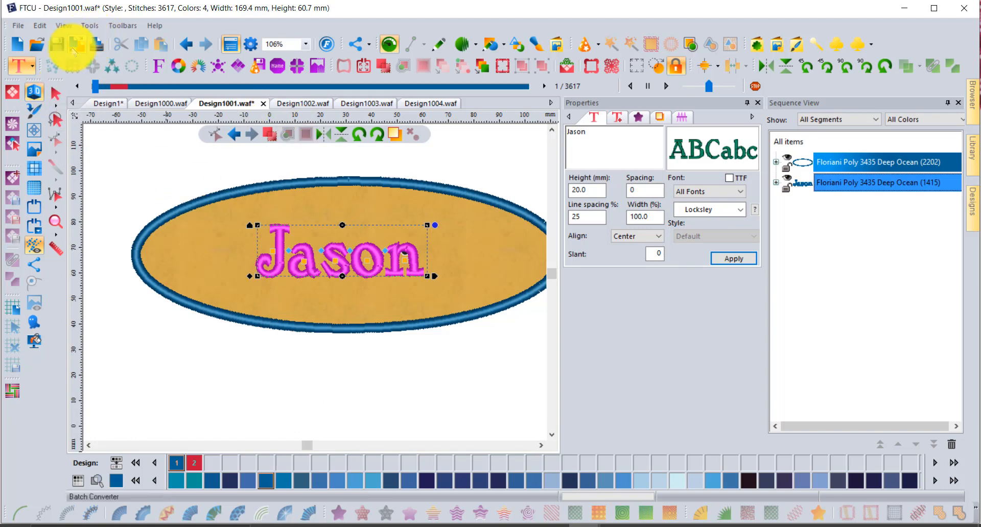
pyautogui.click(56, 45)
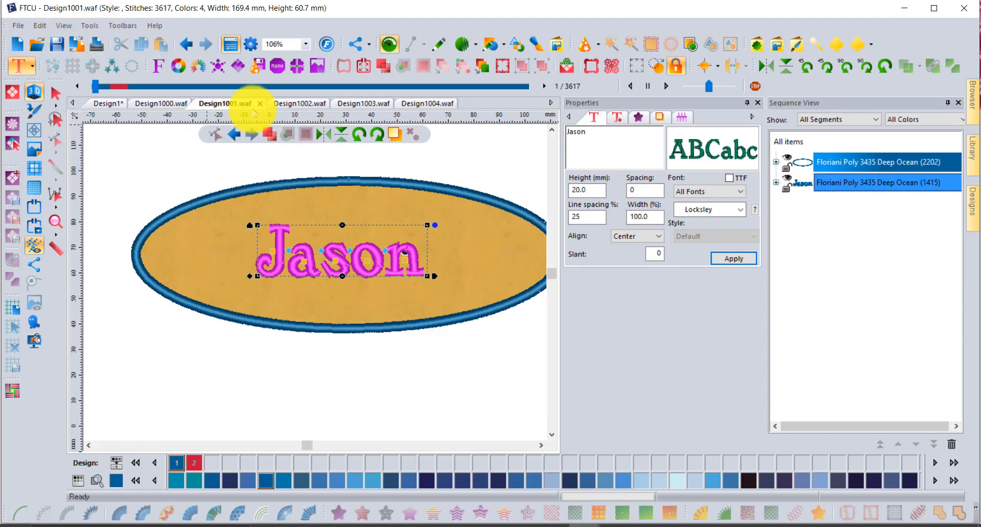
# Switch to Design1004.waf and select its Abcdefghijkmn lettering.
pyautogui.click(422, 104)
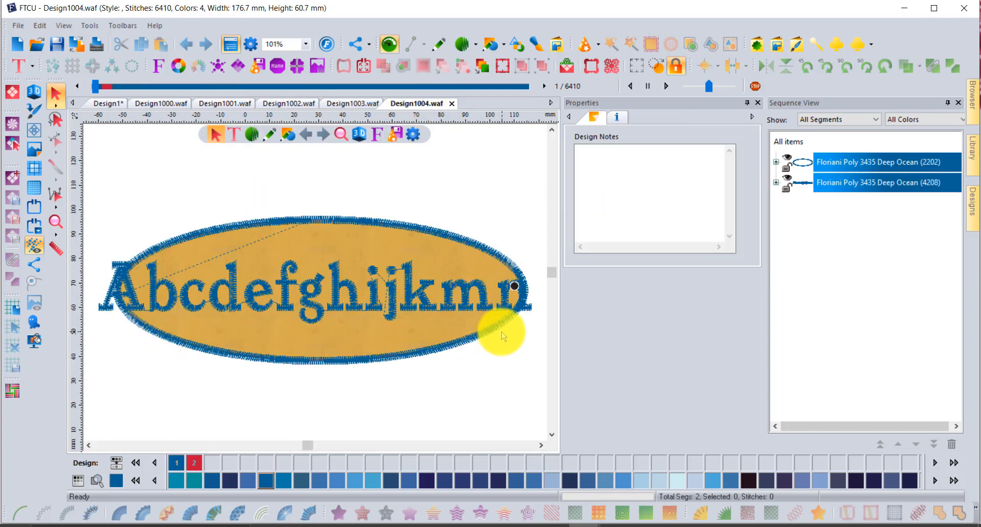
pyautogui.click(835, 185)
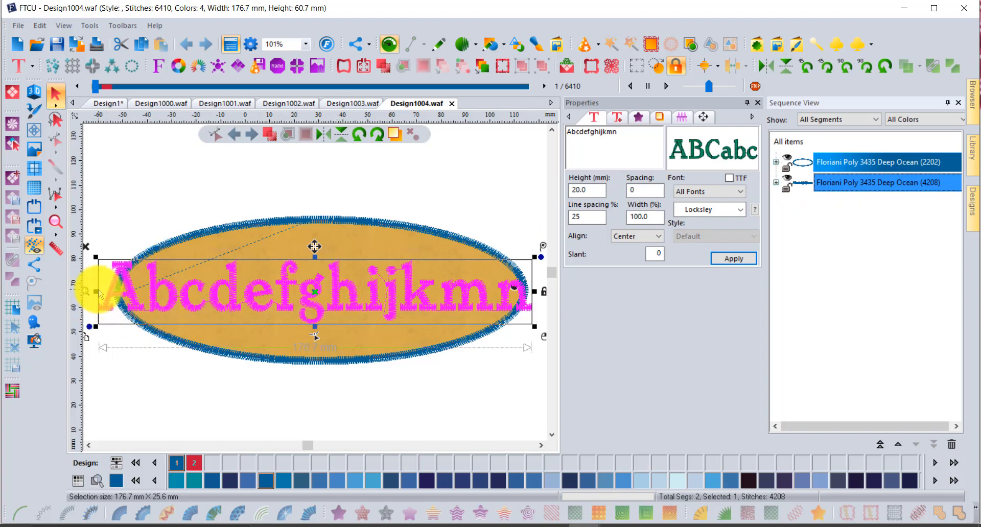
# Narrow the lettering from both ends to about 154 mm wide so it fits inside the oval, and show the design in 3D.
pyautogui.moveTo(96, 290); pyautogui.dragTo(124, 289)
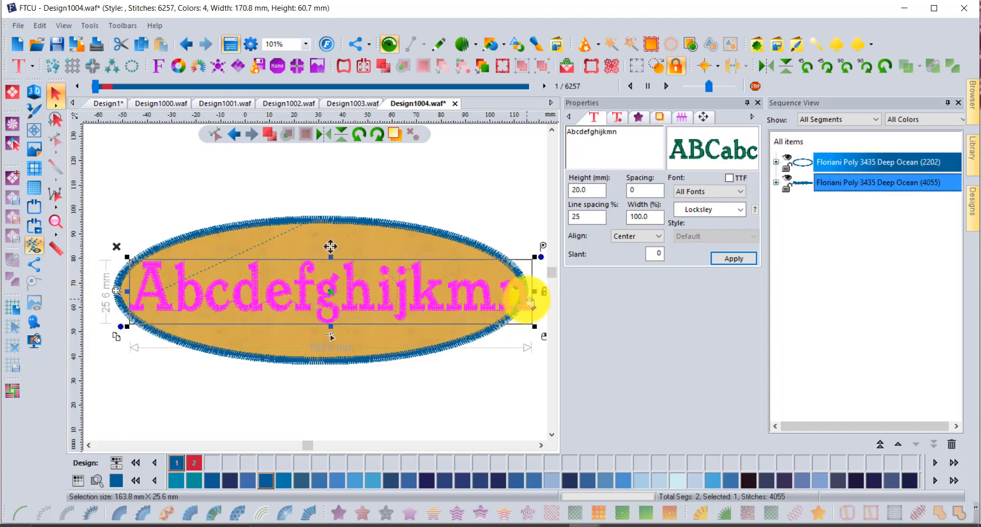
pyautogui.moveTo(534, 291); pyautogui.dragTo(502, 294)
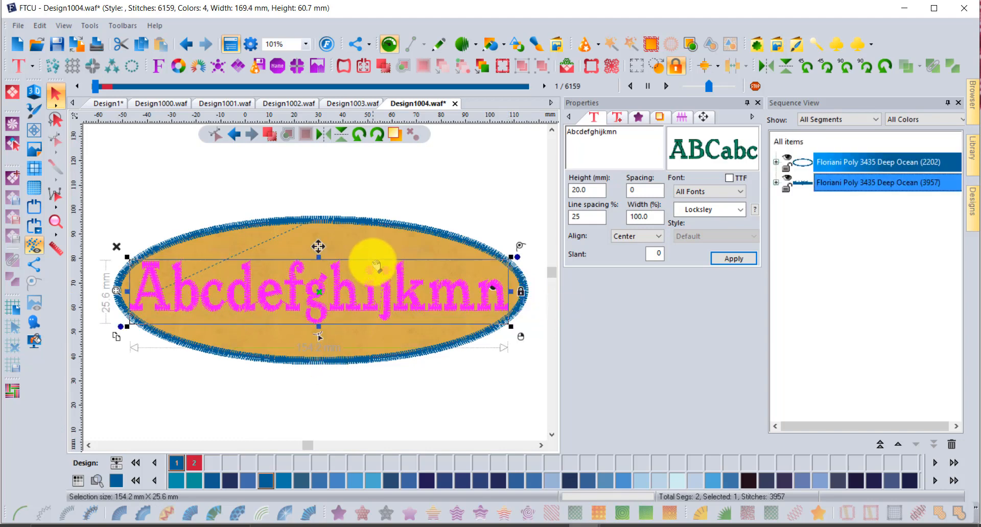
pyautogui.click(335, 393)
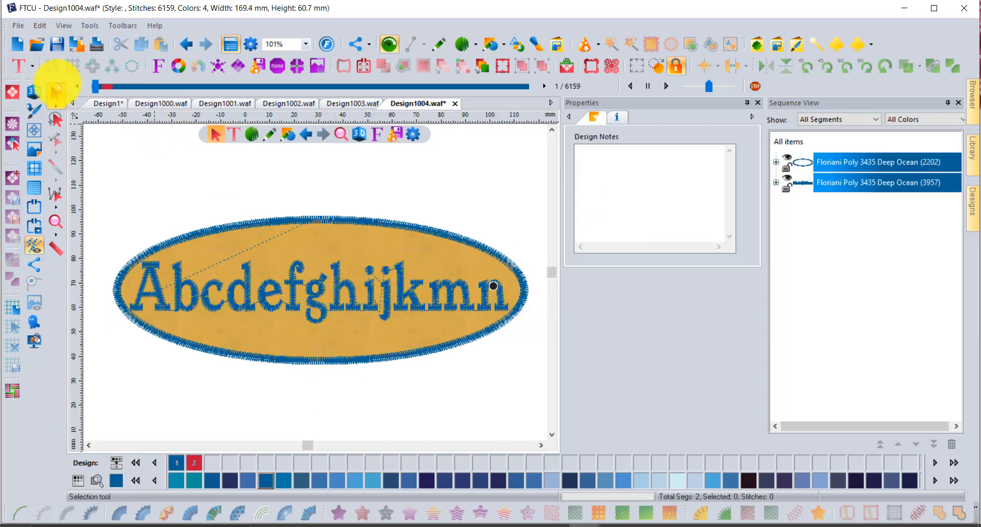
pyautogui.click(34, 92)
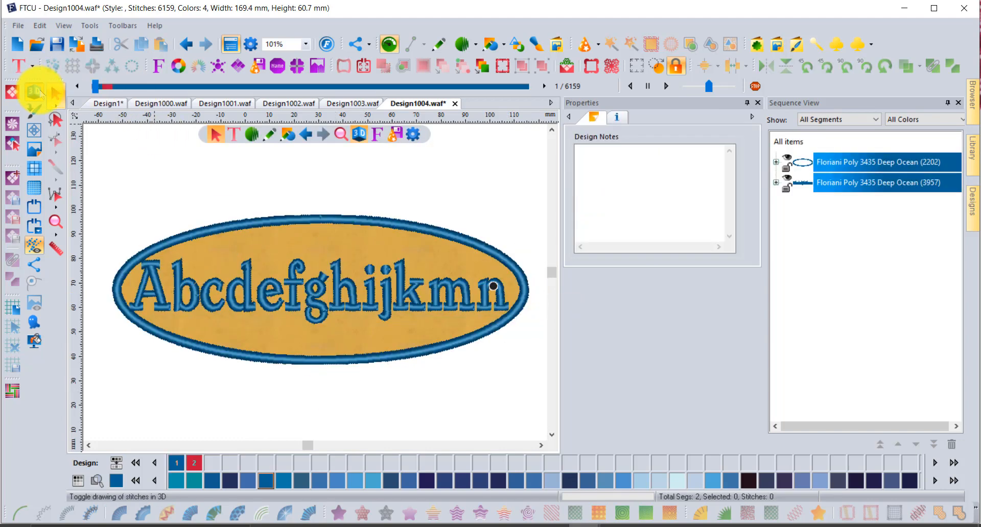
# Undo both width changes and scale the lettering proportionally to about 154 × 22 mm, centred inside the oval.
pyautogui.click(189, 44)
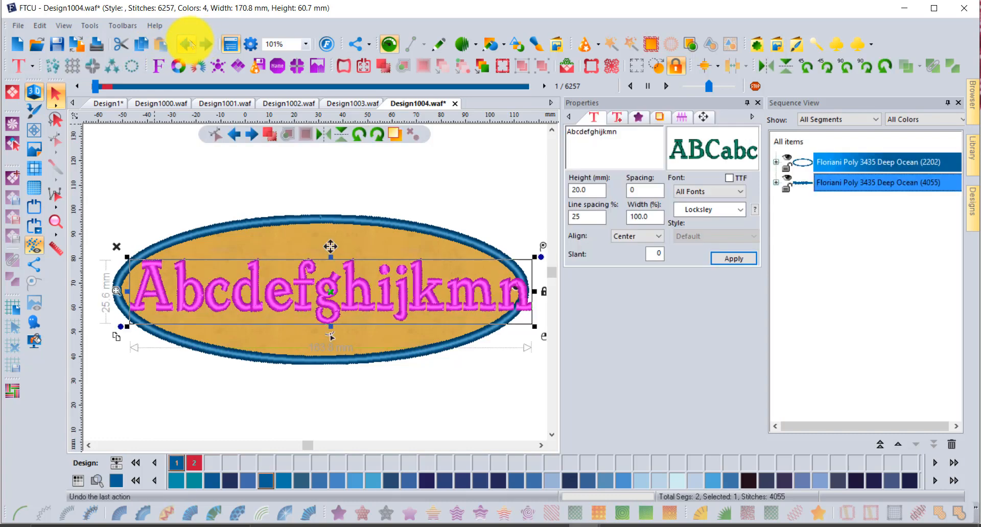
pyautogui.click(190, 44)
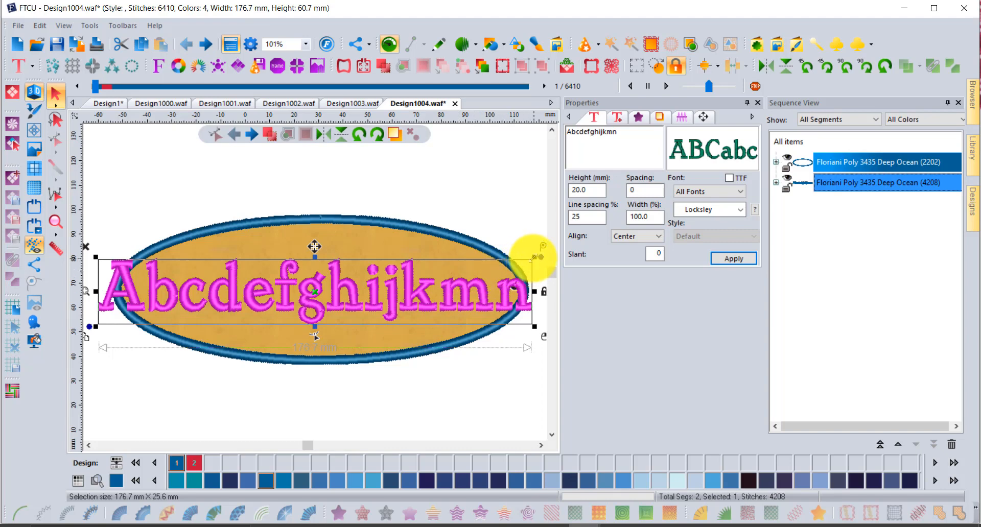
pyautogui.moveTo(535, 257); pyautogui.dragTo(392, 293)
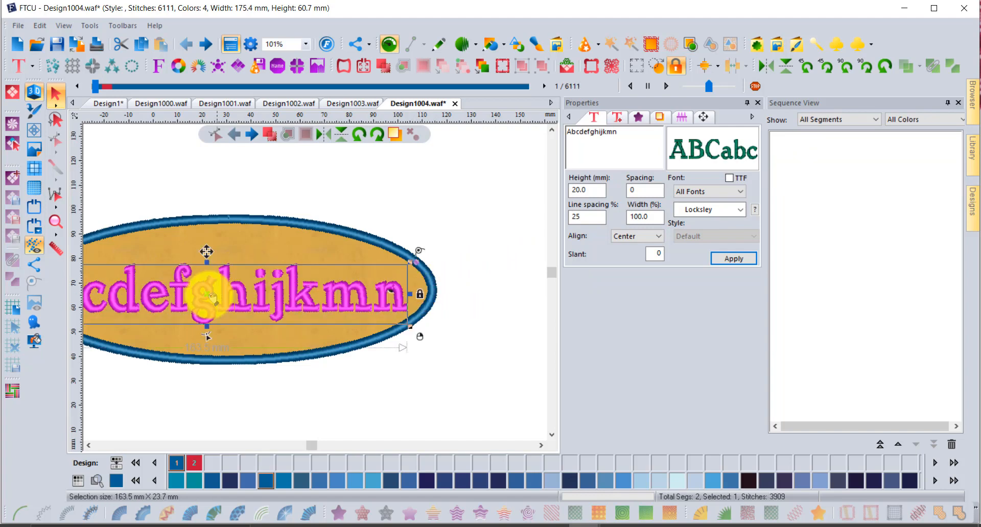
pyautogui.moveTo(209, 294); pyautogui.dragTo(219, 290)
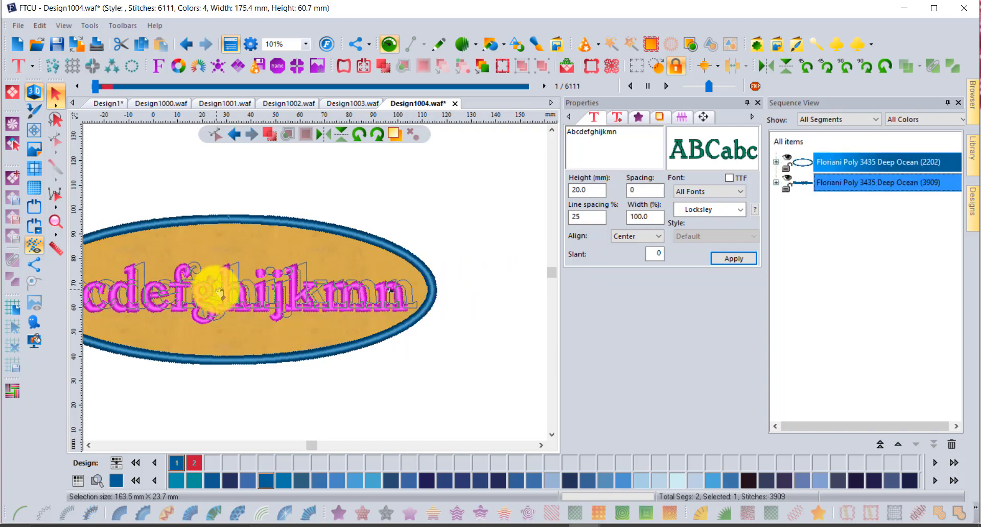
pyautogui.click(88, 446)
pyautogui.click(88, 446)
pyautogui.moveTo(105, 259); pyautogui.dragTo(123, 272)
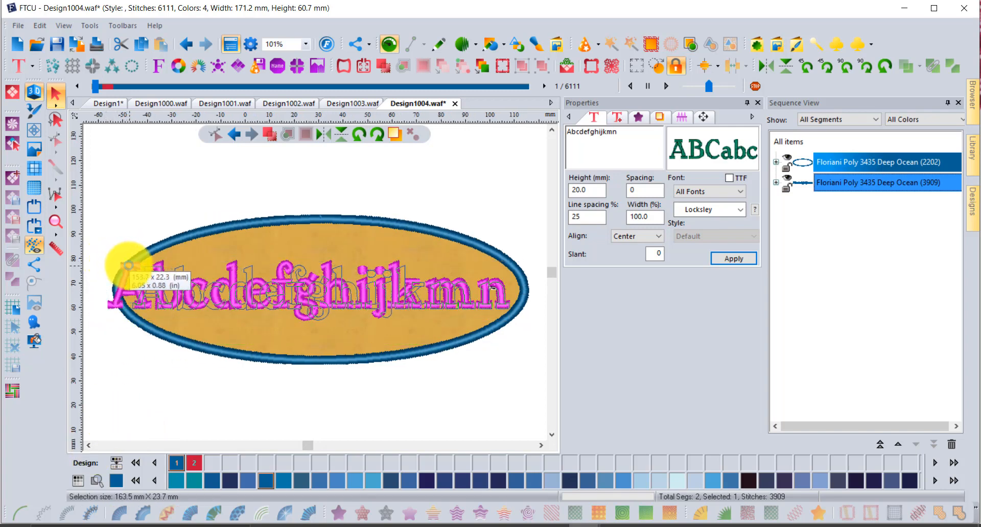
pyautogui.click(344, 305)
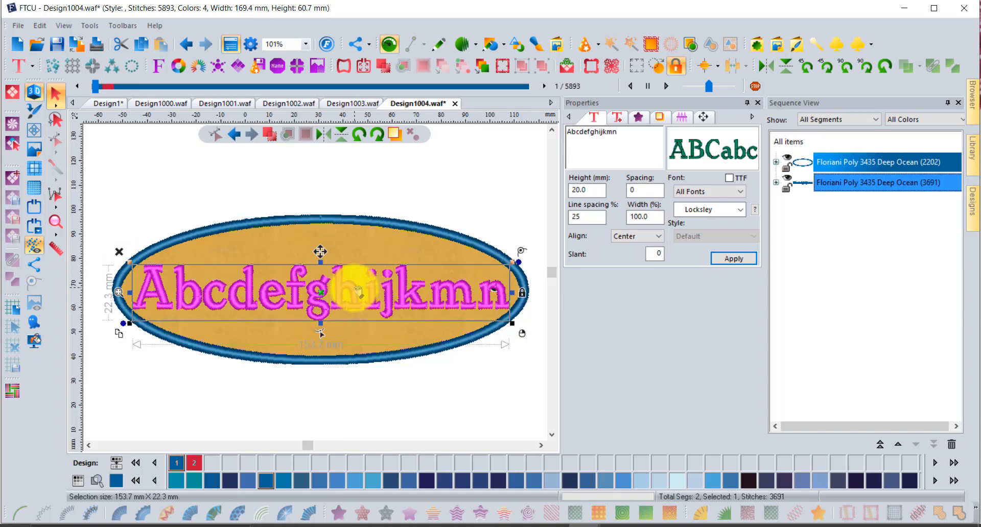
pyautogui.moveTo(358, 299); pyautogui.dragTo(356, 289)
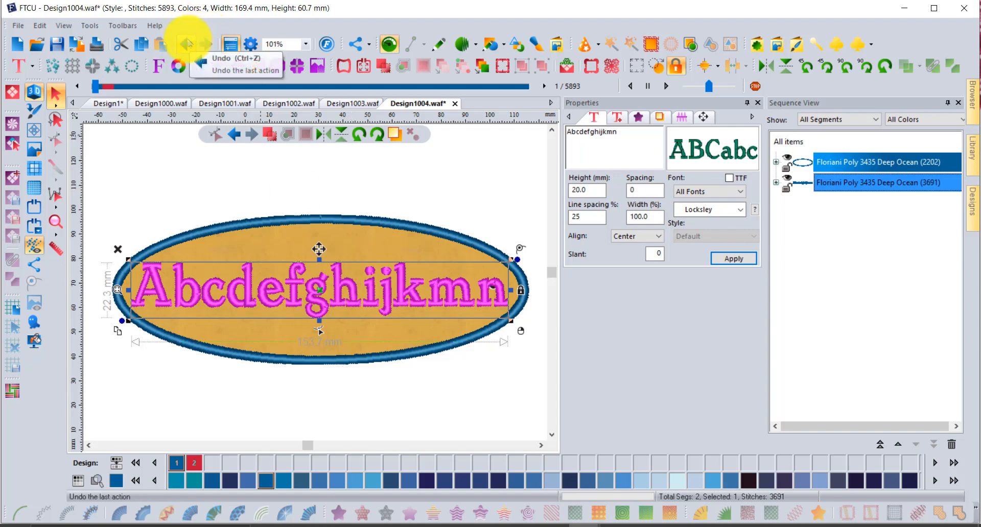
# Undo the proportional scaling and repositioning of the lettering back to its original size and place.
pyautogui.click(188, 44)
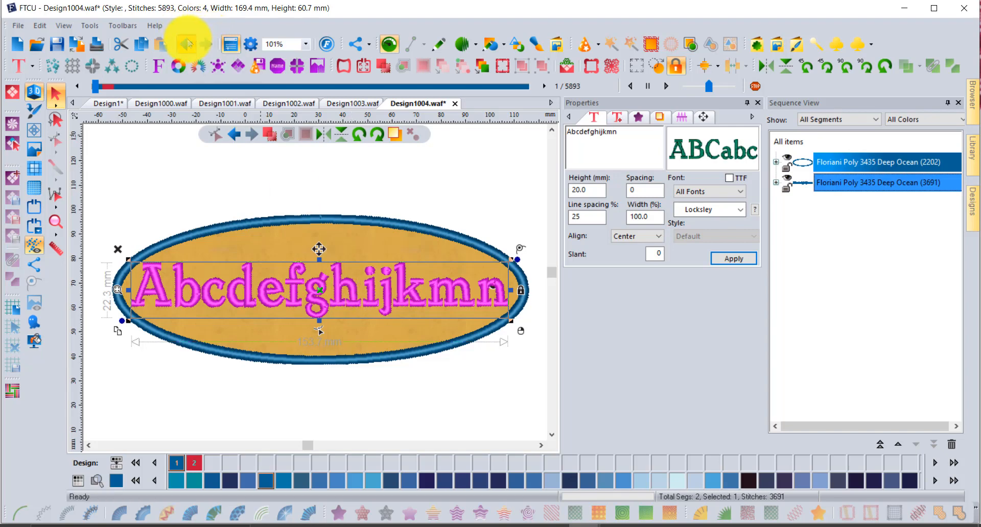
pyautogui.click(188, 44)
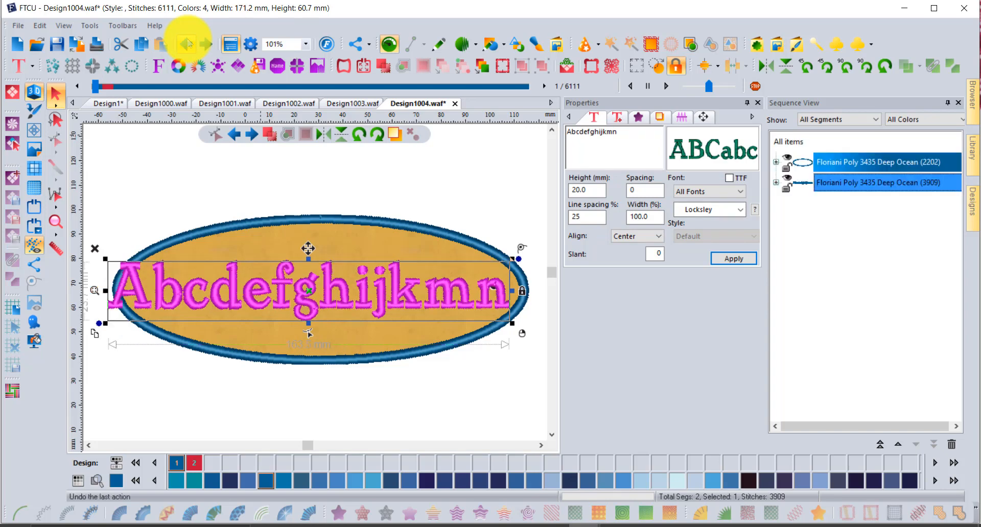
pyautogui.click(188, 44)
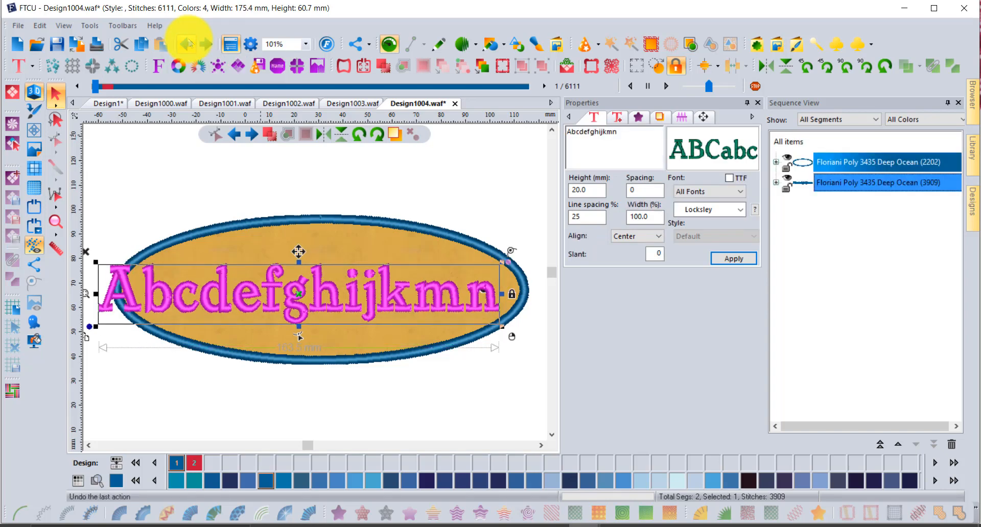
pyautogui.click(188, 44)
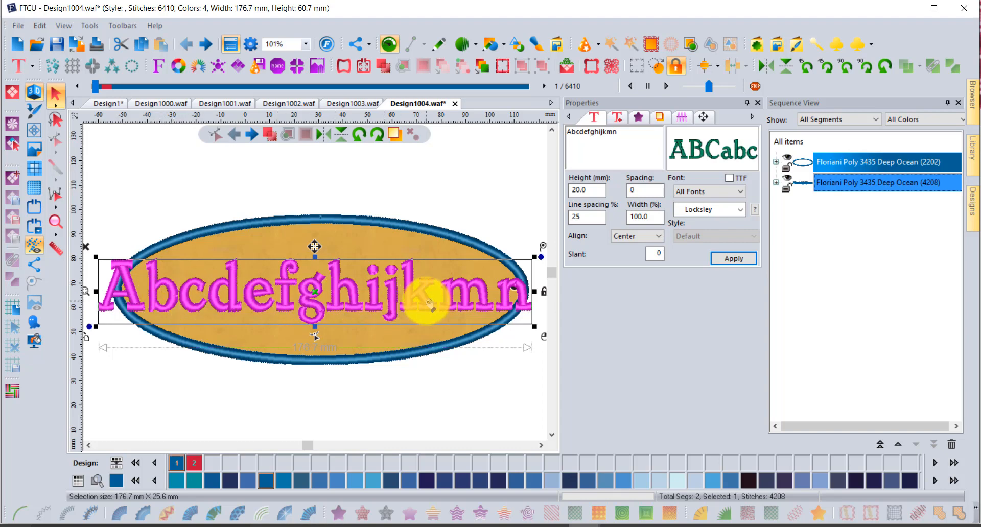
# Edit the lettering in Design1004.waf as a text string and shift the letters after the A slightly closer to it.
pyautogui.rightClick(254, 285)
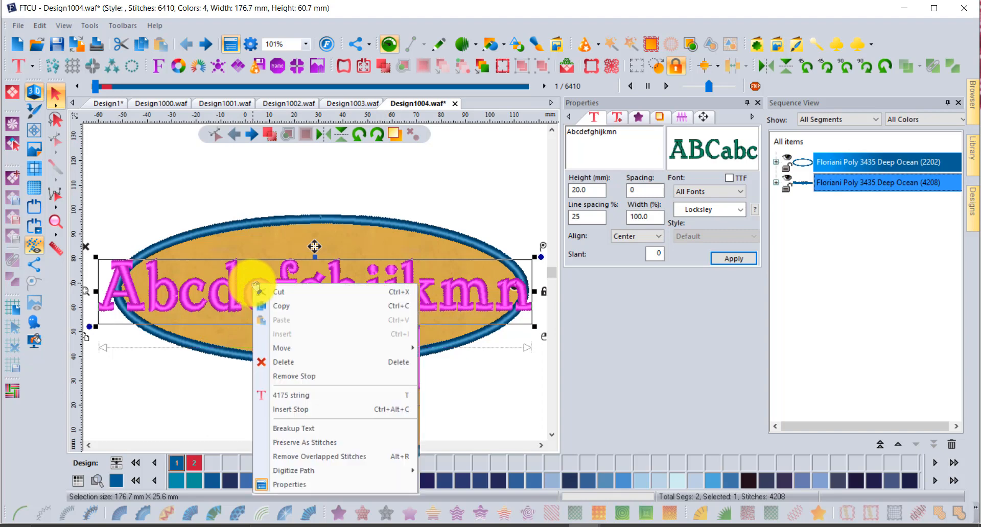
pyautogui.click(300, 397)
pyautogui.scroll(3, 250, 314)
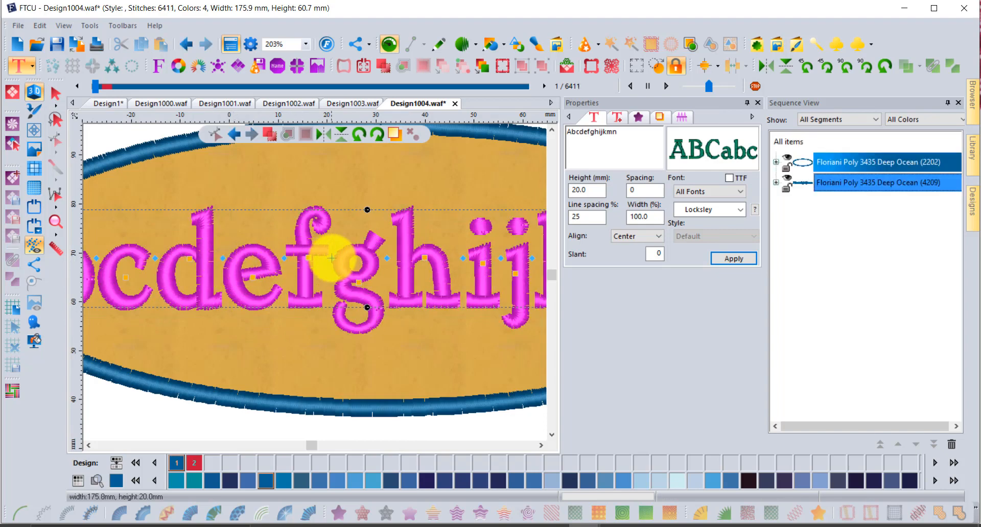
pyautogui.click(90, 448)
pyautogui.click(90, 449)
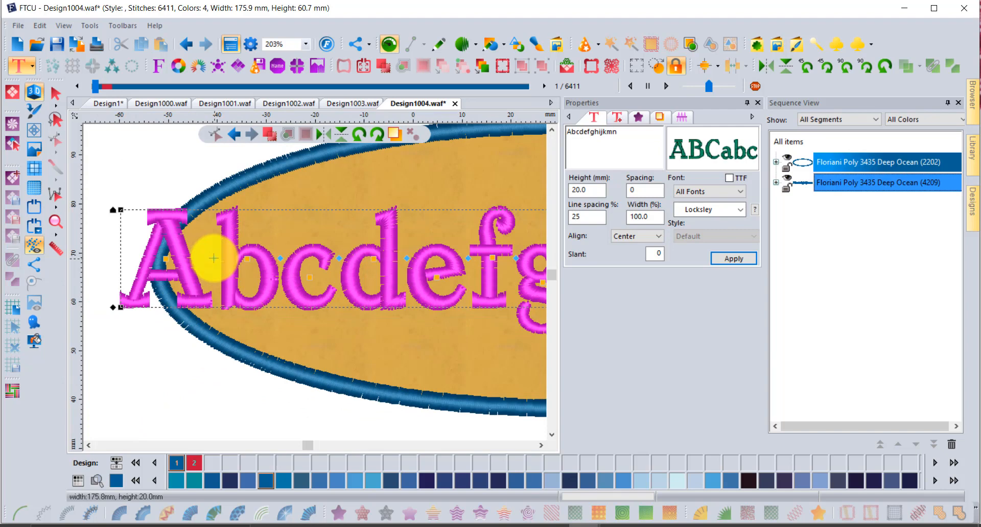
pyautogui.moveTo(214, 258); pyautogui.dragTo(212, 258)
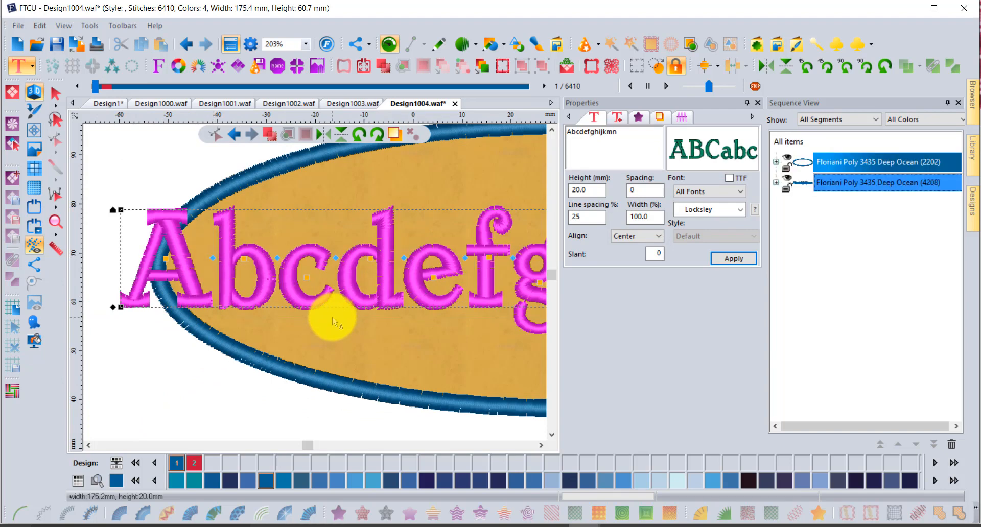
# Select the whole lettering object and narrow it from both ends to about 156 mm wide, inside the oval border.
pyautogui.scroll(-2, 332, 321)
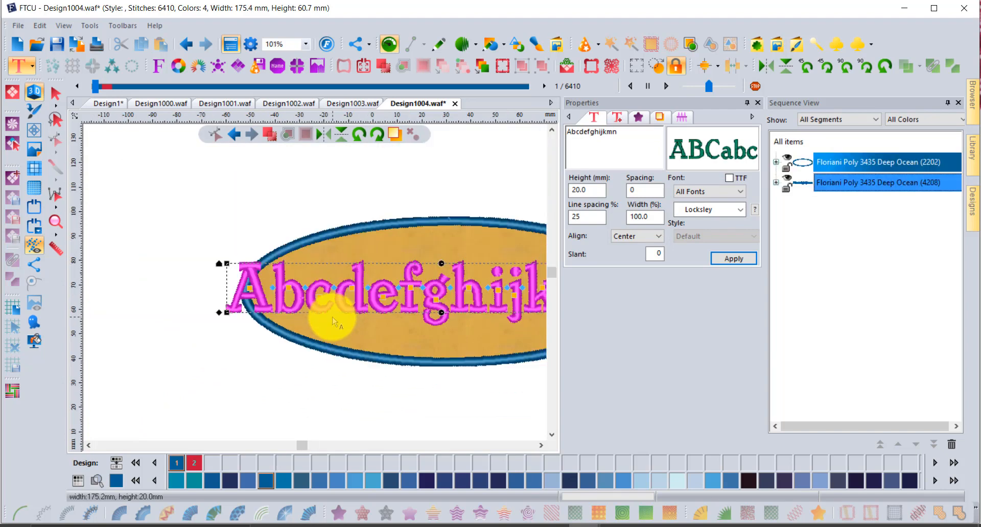
pyautogui.click(541, 446)
pyautogui.click(541, 446)
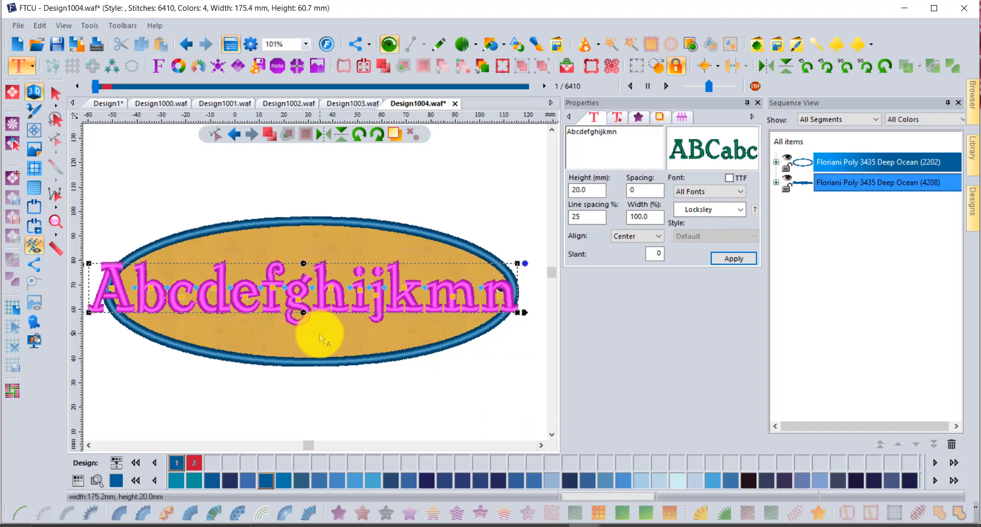
pyautogui.click(55, 93)
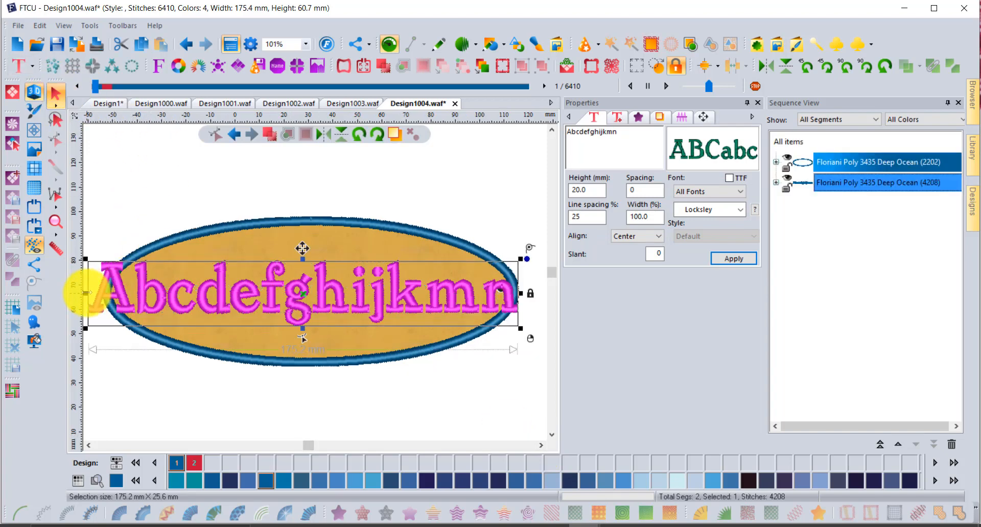
pyautogui.moveTo(87, 293); pyautogui.dragTo(105, 286)
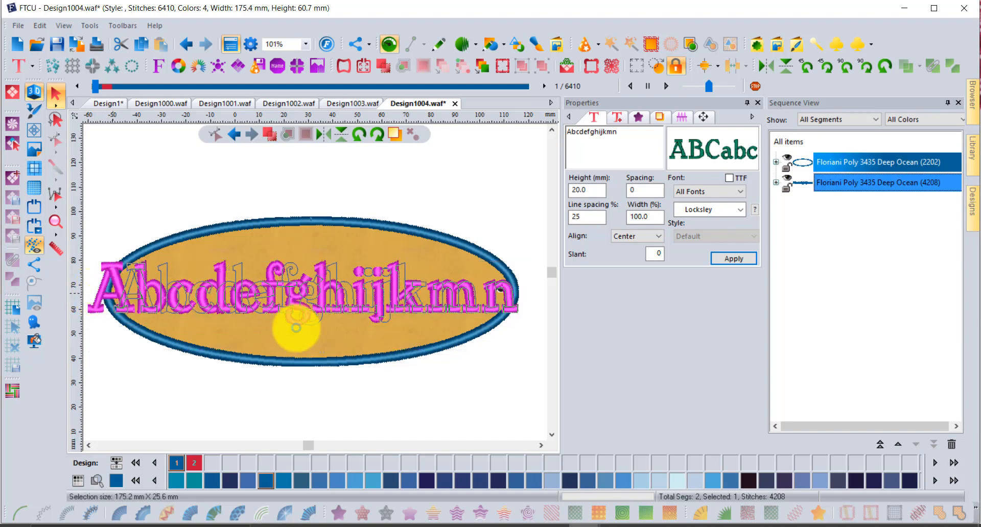
pyautogui.moveTo(509, 339); pyautogui.dragTo(517, 330)
pyautogui.moveTo(519, 293); pyautogui.dragTo(503, 298)
pyautogui.moveTo(129, 287); pyautogui.dragTo(143, 301)
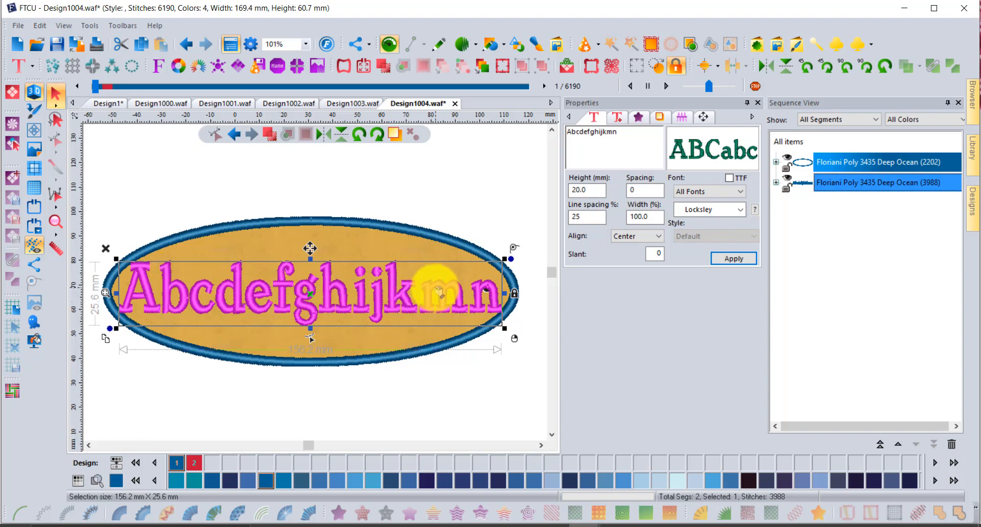
pyautogui.click(331, 408)
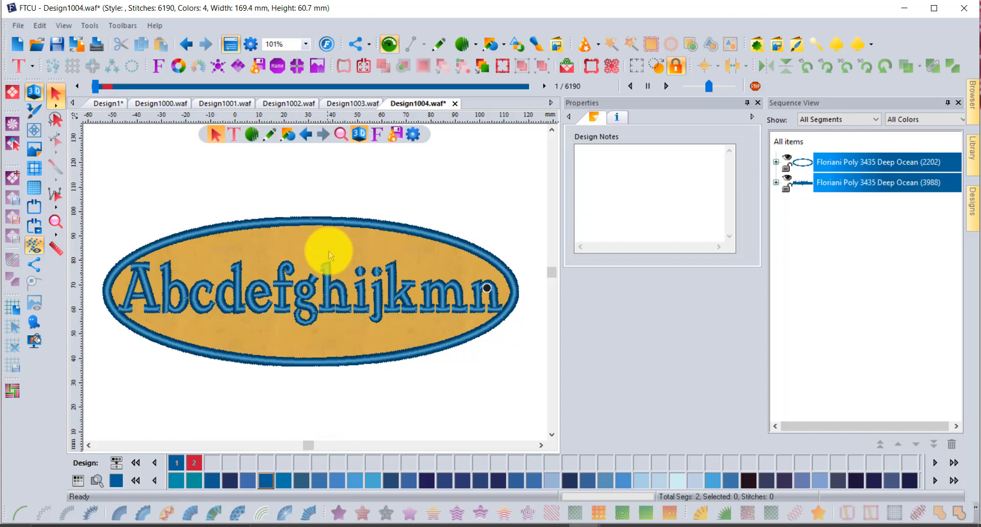
# Review Design1003.waf in 3D and look over its Name Drops settings without saving.
pyautogui.click(345, 103)
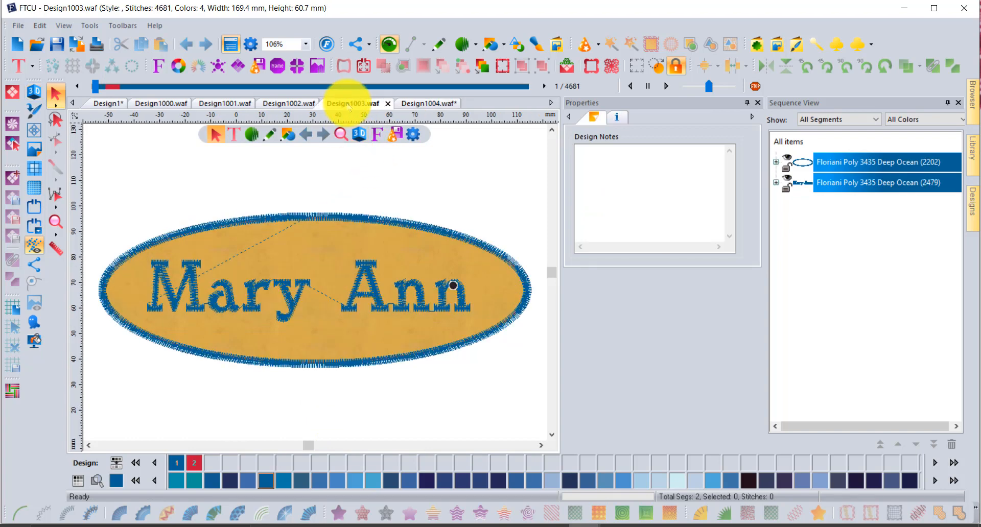
pyautogui.click(34, 95)
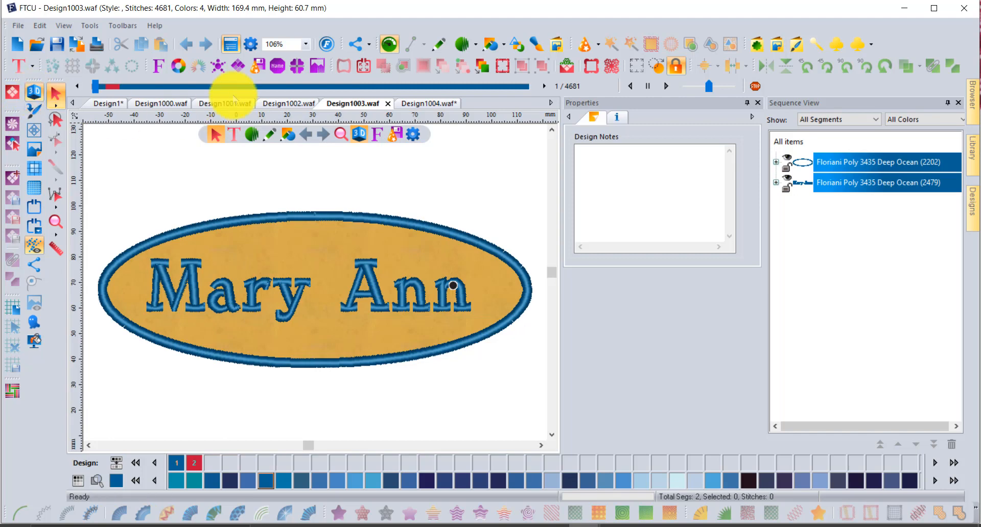
pyautogui.click(279, 67)
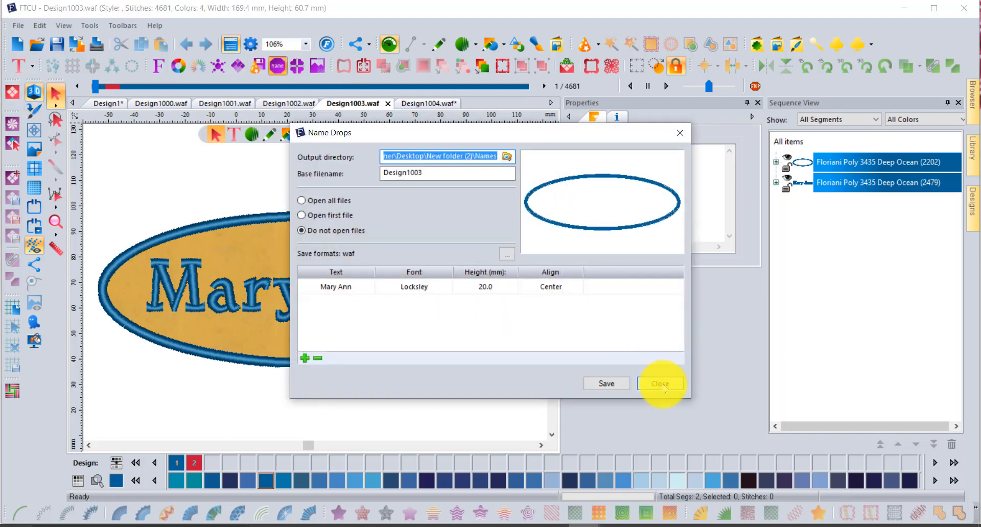
pyautogui.click(660, 385)
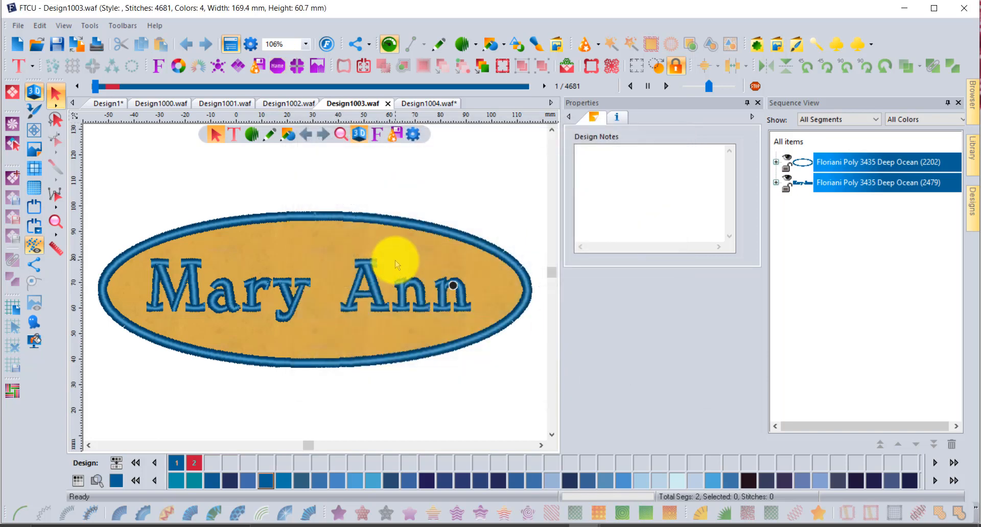